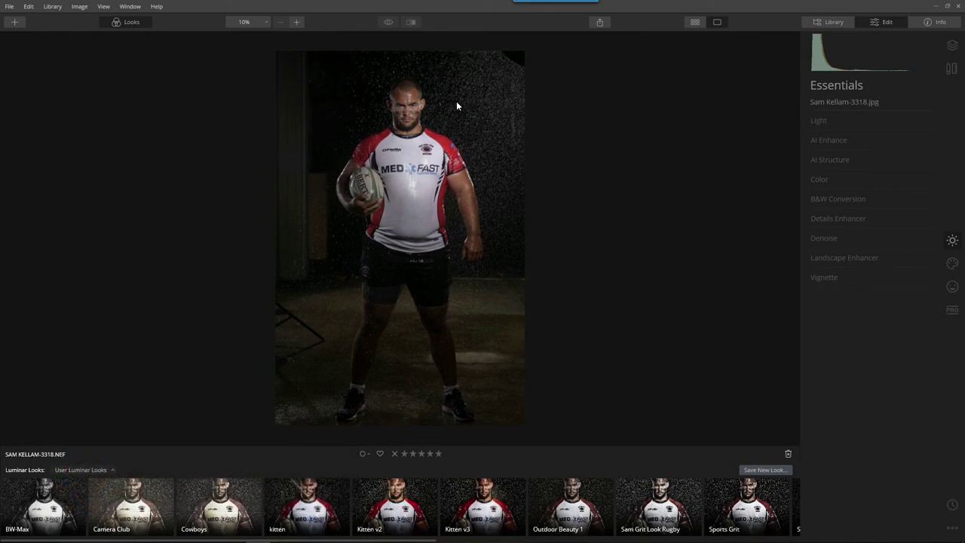
# Hide the Looks previews, zoom in on the player, and reopen the rugby photo from Library
pyautogui.hotkey('ctrl', 'l')
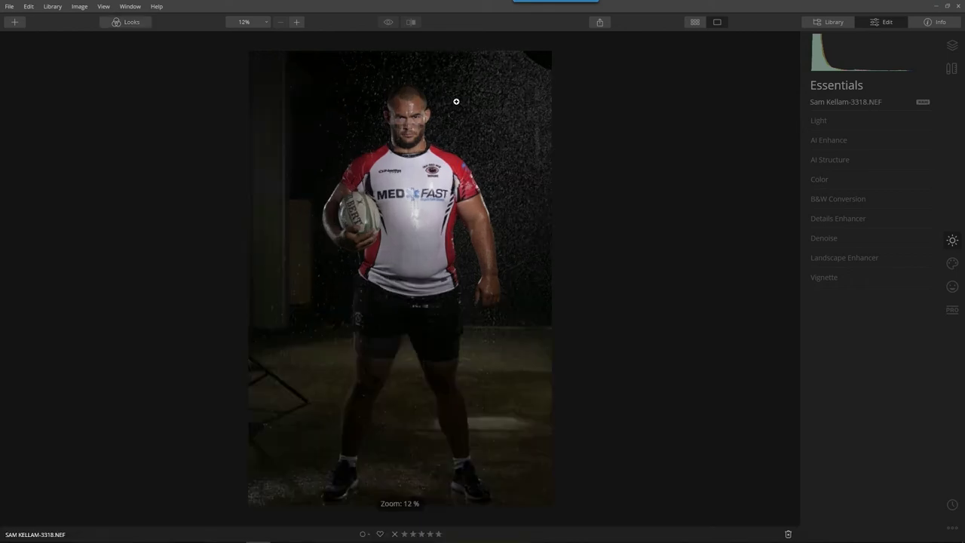
pyautogui.click(456, 101)
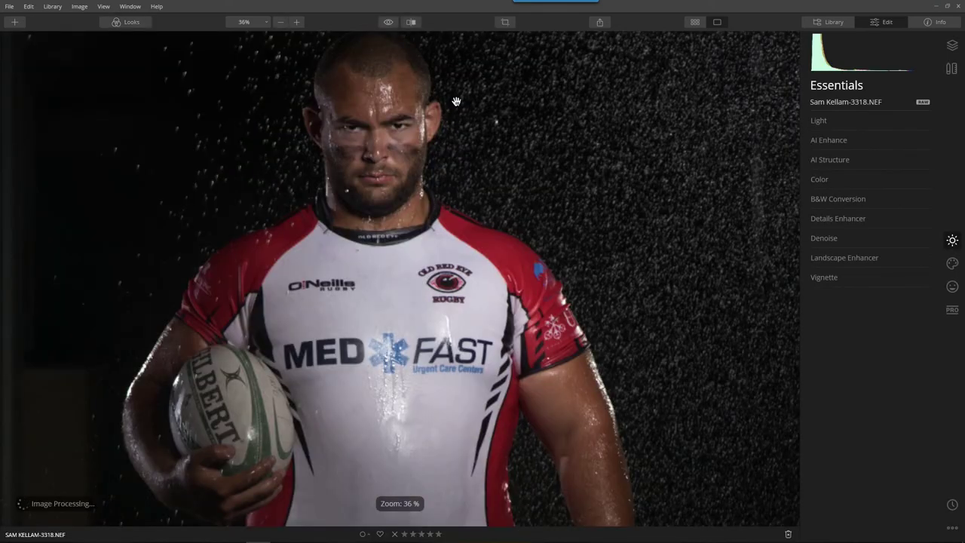
pyautogui.press('g')
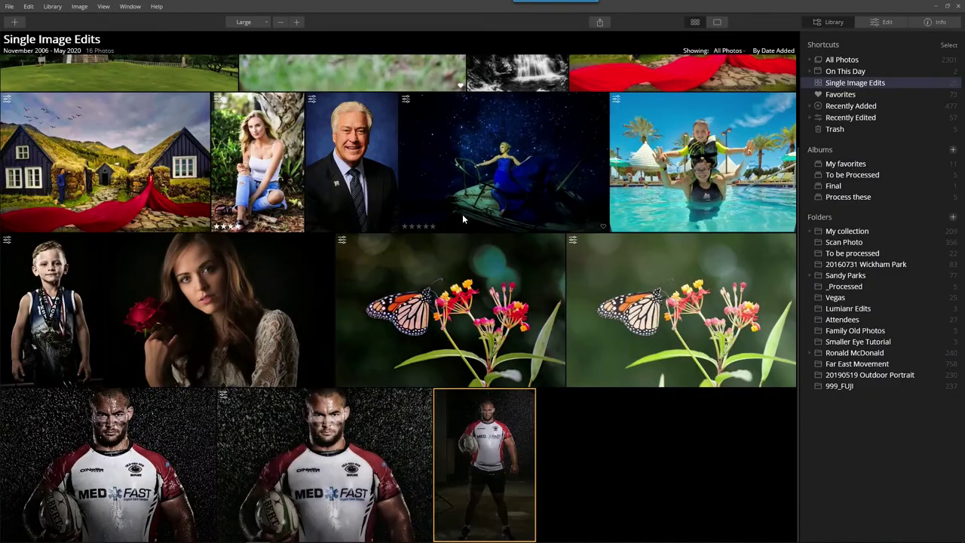
pyautogui.doubleClick(465, 430)
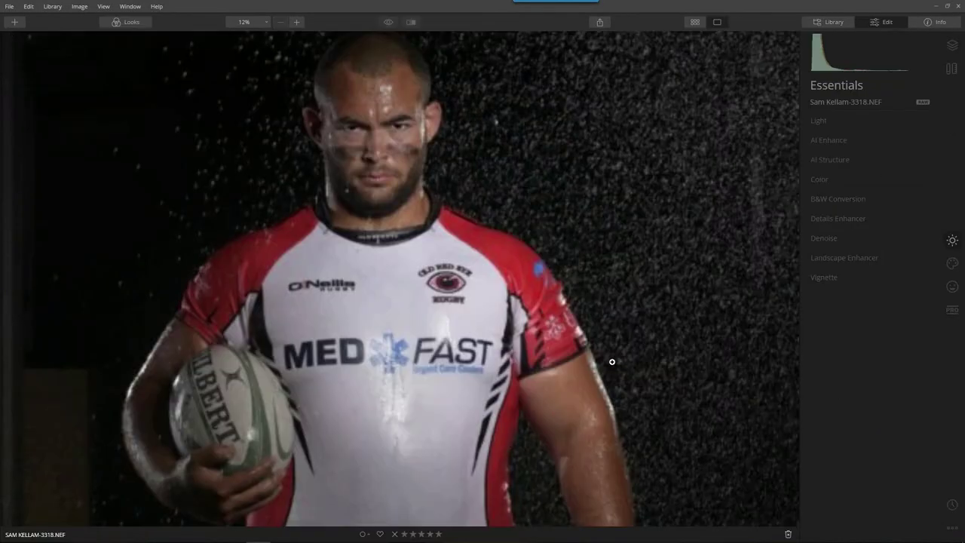
# Open the raw NEF rugby portrait in Edit and dismiss the right-click menu
pyautogui.press('g')
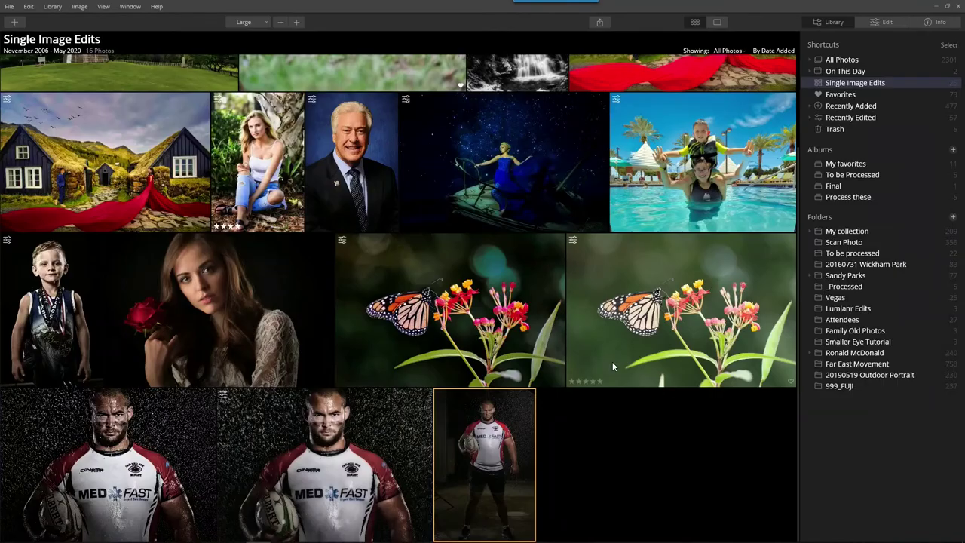
pyautogui.doubleClick(509, 435)
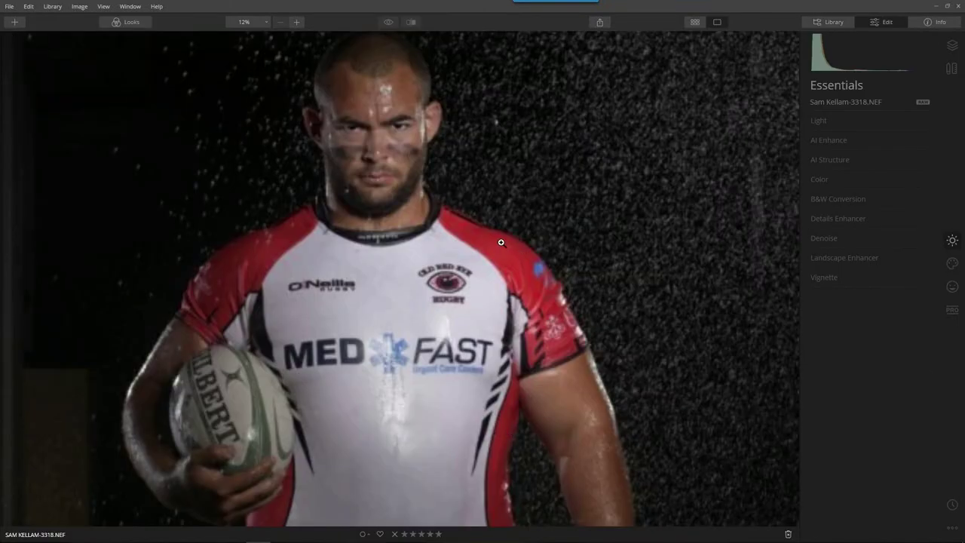
pyautogui.rightClick(515, 222)
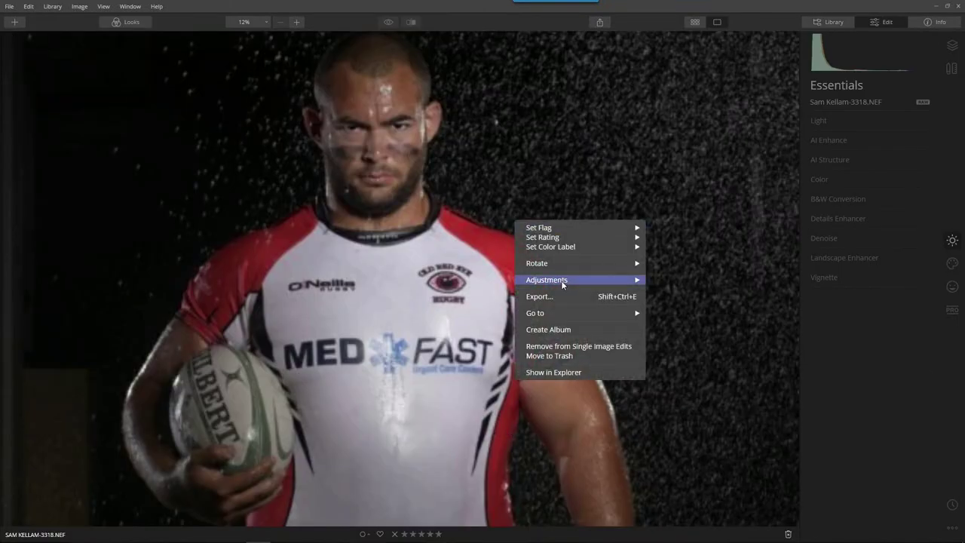
pyautogui.click(678, 204)
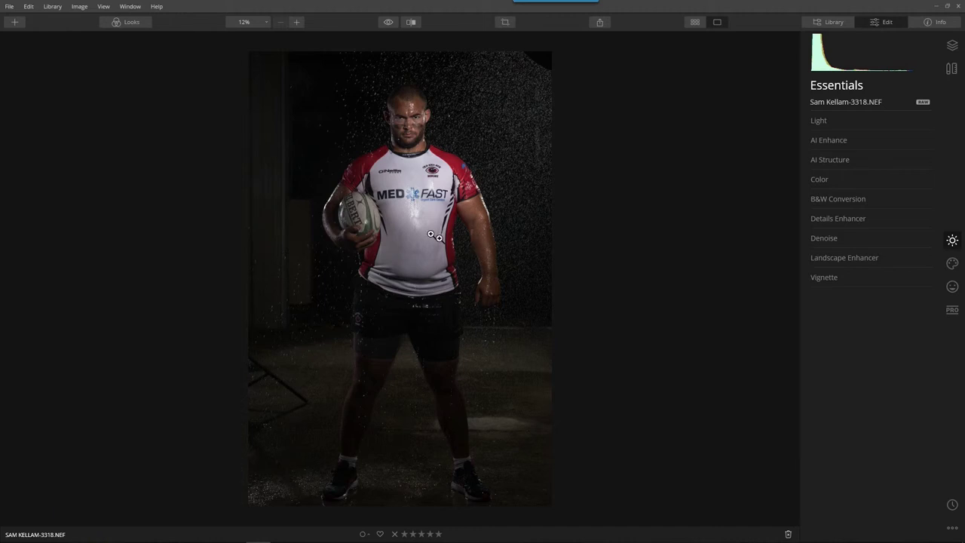
# Start Crop & Rotate from the Canvas tools with a 5:4 aspect ratio
pyautogui.click(952, 46)
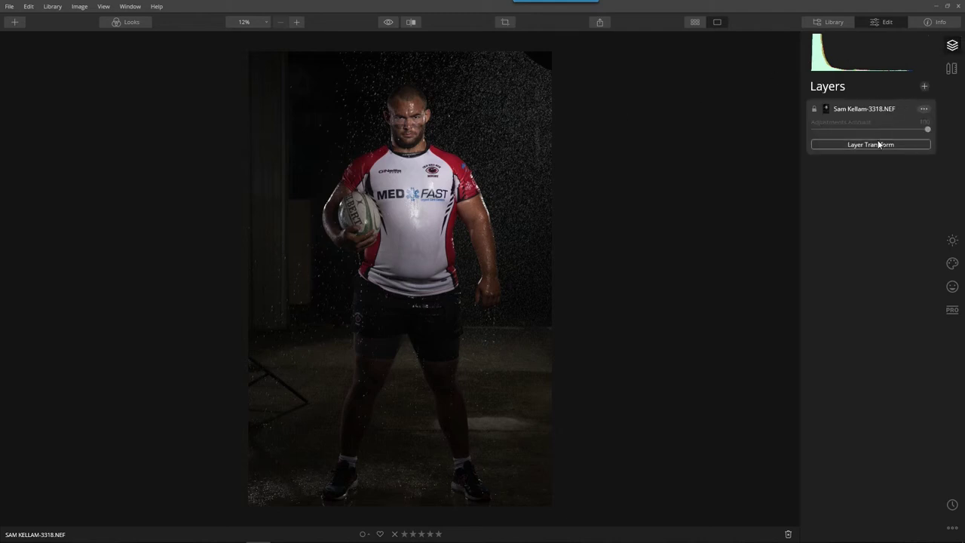
pyautogui.click(951, 69)
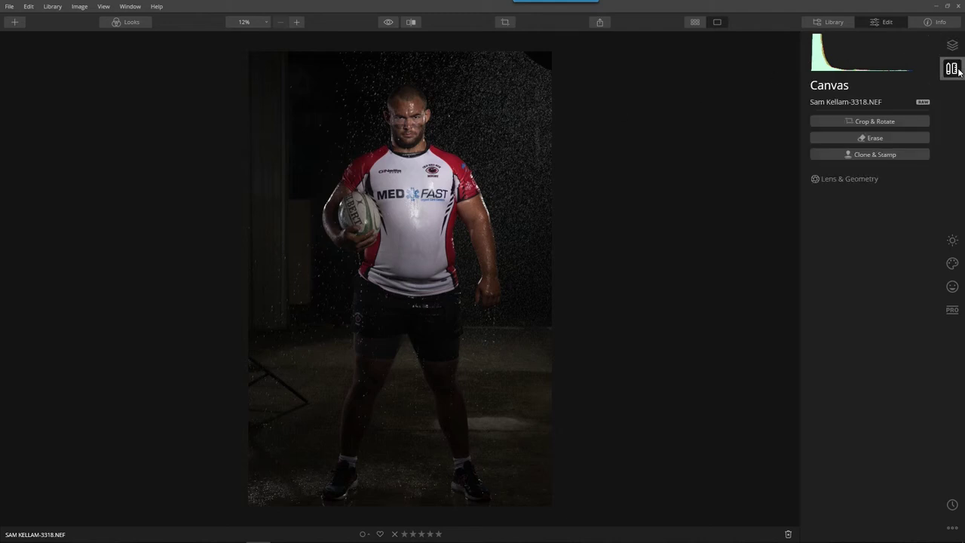
pyautogui.click(871, 123)
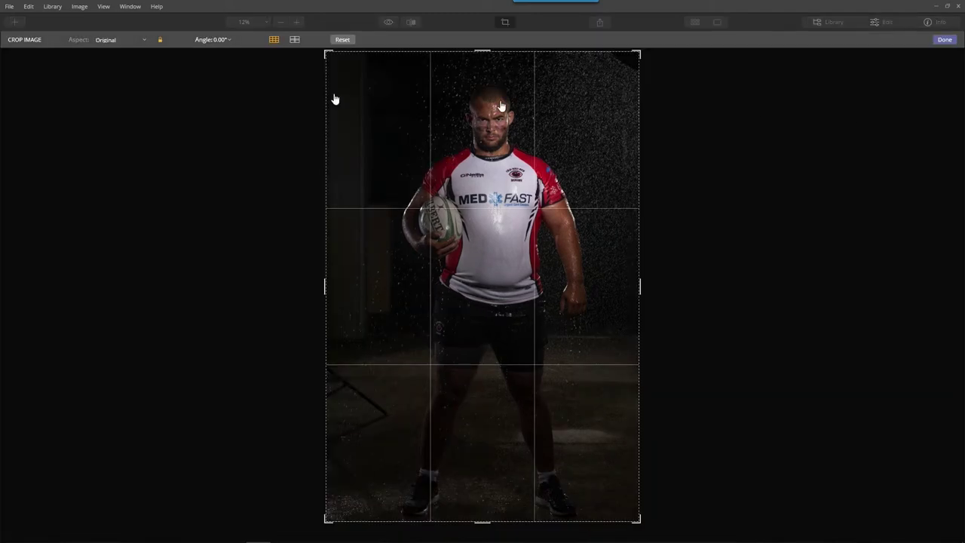
pyautogui.click(111, 41)
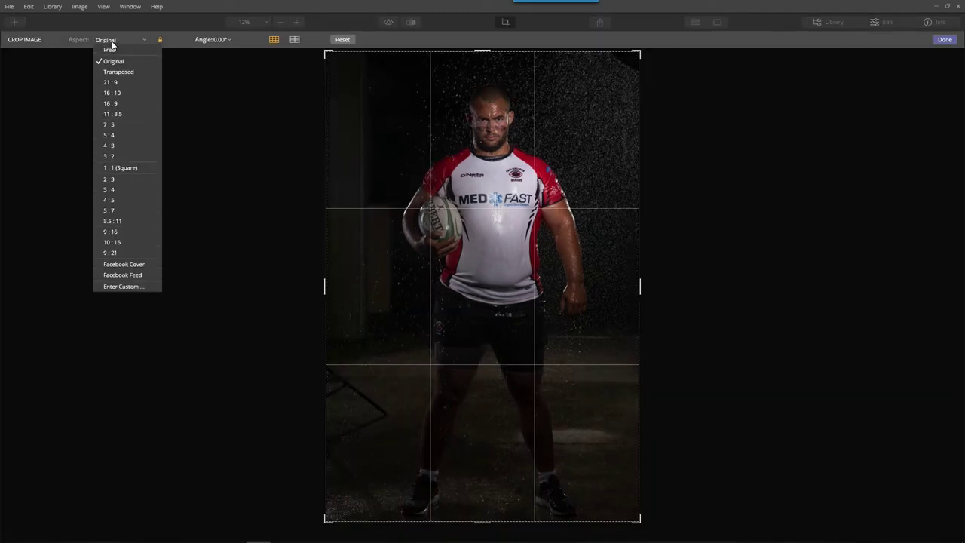
pyautogui.click(120, 136)
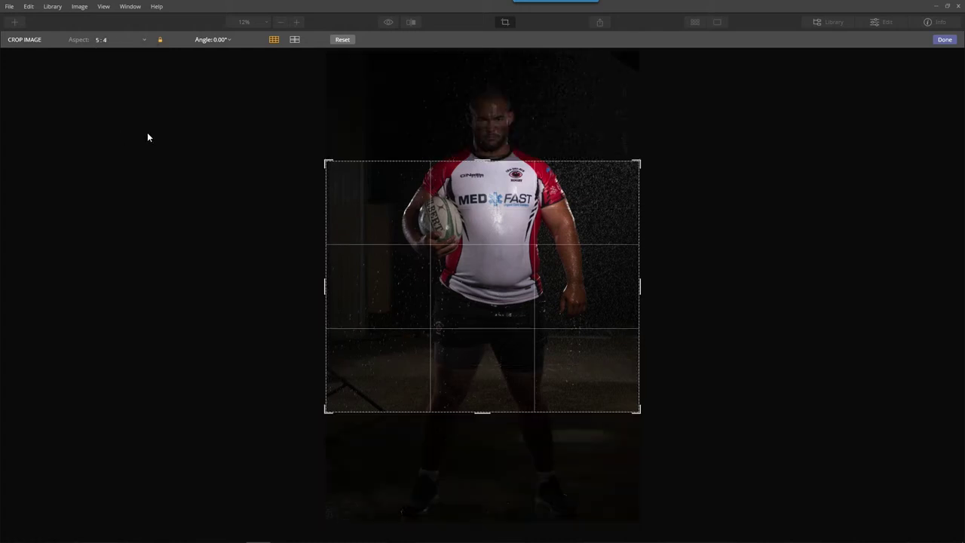
# Frame the 5:4 crop tightly around the player's head and chest and apply it
pyautogui.moveTo(497, 279); pyautogui.dragTo(490, 366)
pyautogui.moveTo(477, 418); pyautogui.dragTo(477, 368)
pyautogui.moveTo(511, 311); pyautogui.dragTo(506, 301)
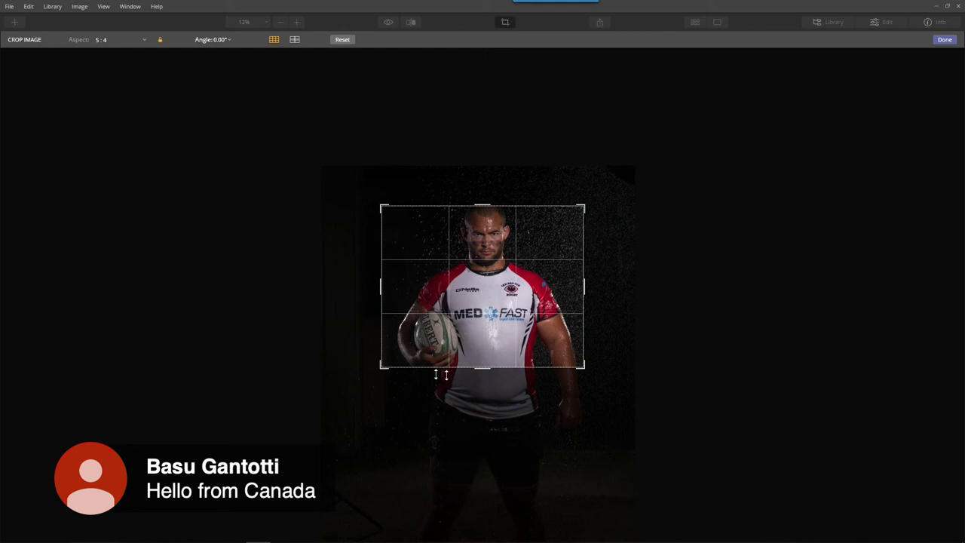
pyautogui.moveTo(488, 369); pyautogui.dragTo(489, 367)
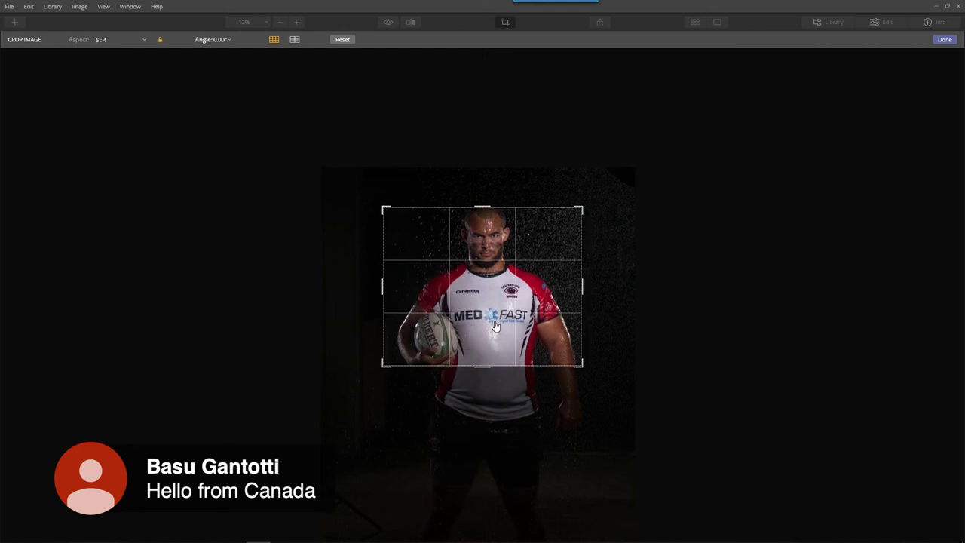
pyautogui.moveTo(495, 326); pyautogui.dragTo(493, 325)
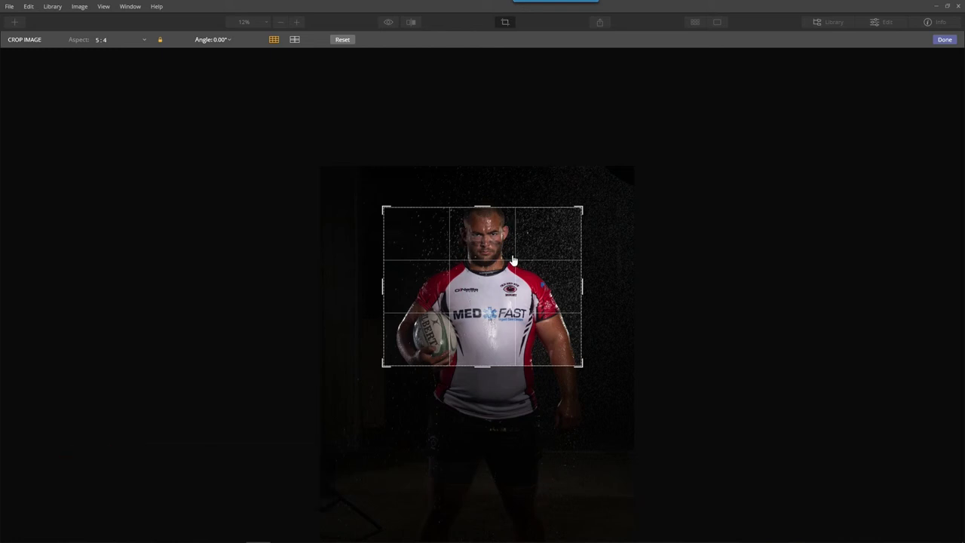
pyautogui.click(945, 39)
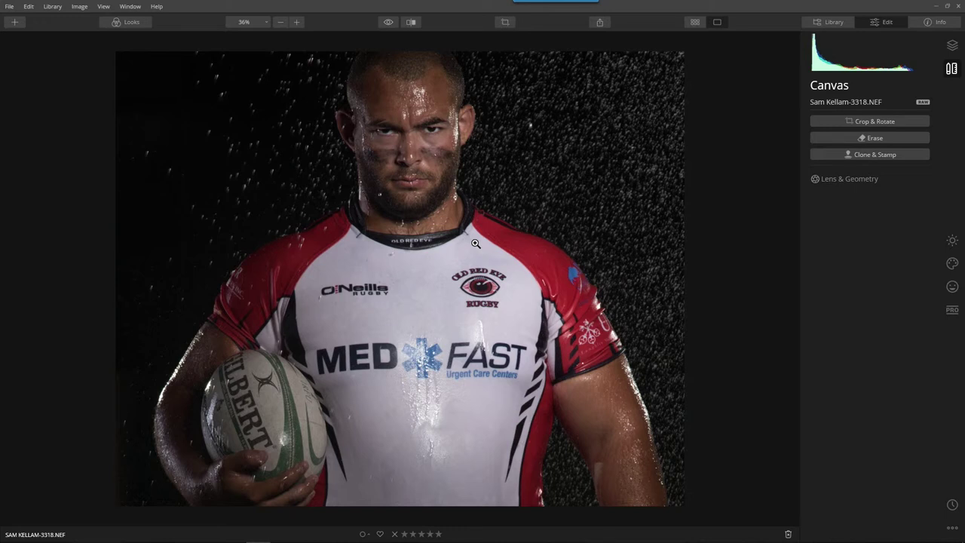
pyautogui.scroll(1, 452, 211)
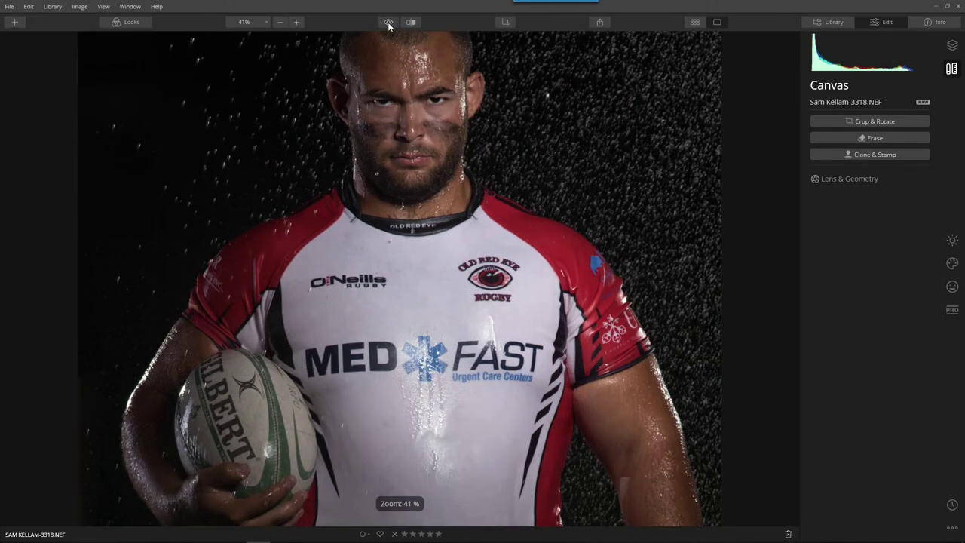
pyautogui.scroll(-2, 415, 182)
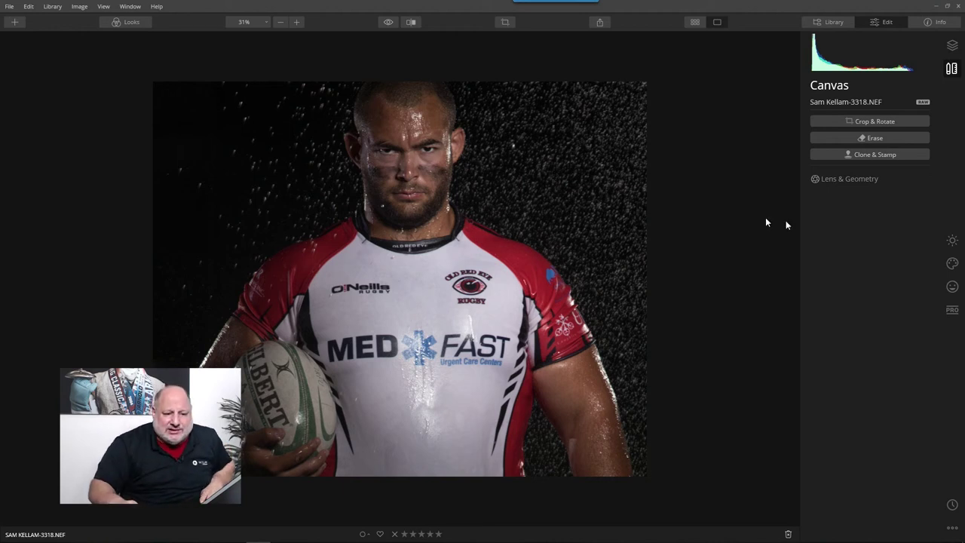
# Create a stamped layer and flip it horizontally in Layer Transform
pyautogui.click(952, 46)
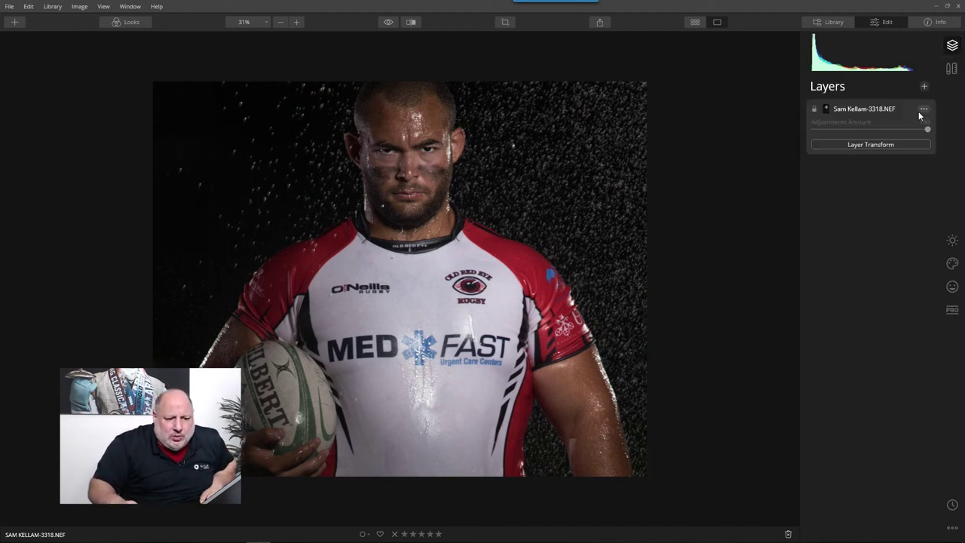
pyautogui.click(924, 87)
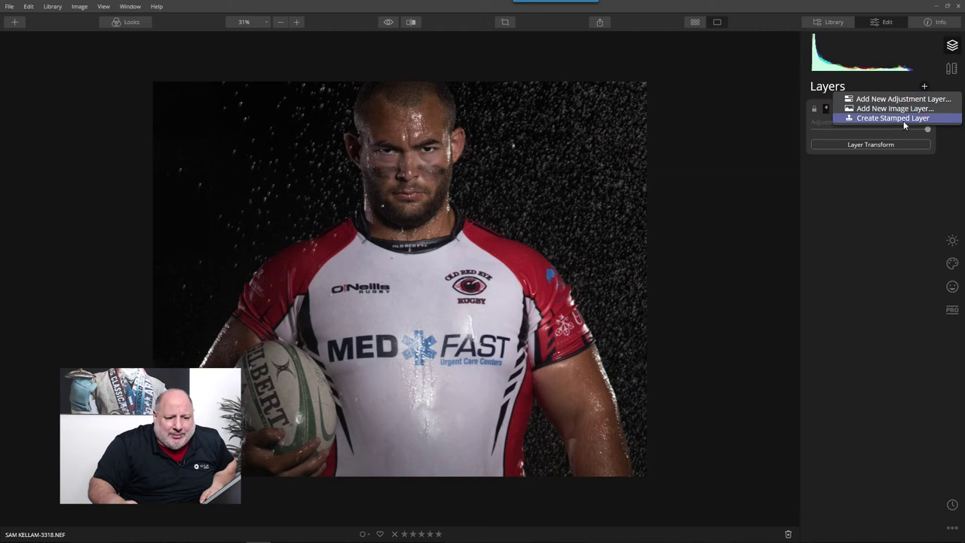
pyautogui.click(903, 118)
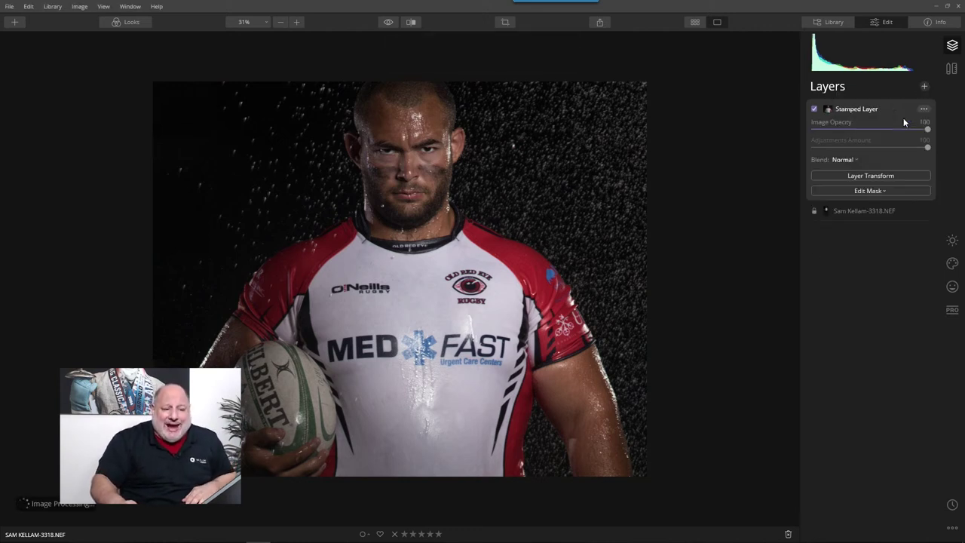
pyautogui.click(862, 175)
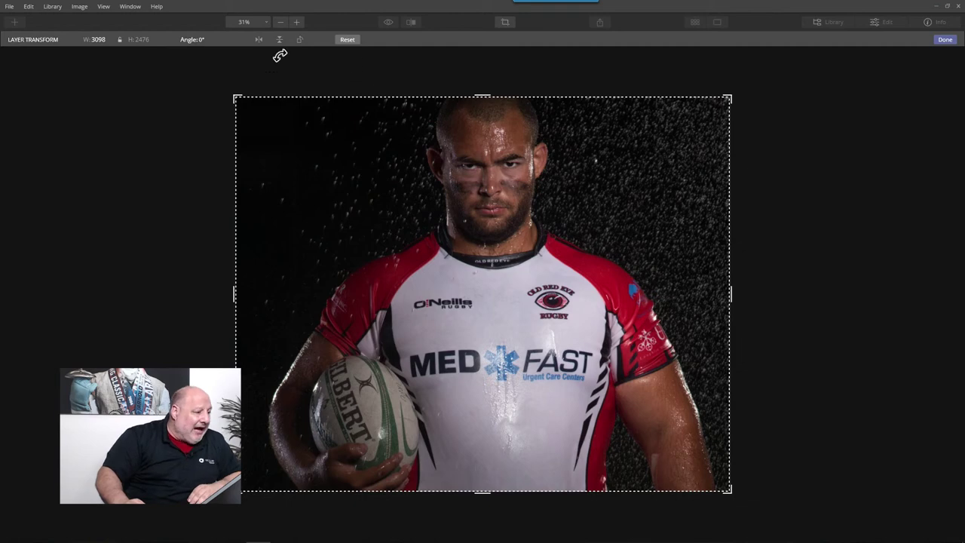
pyautogui.click(257, 44)
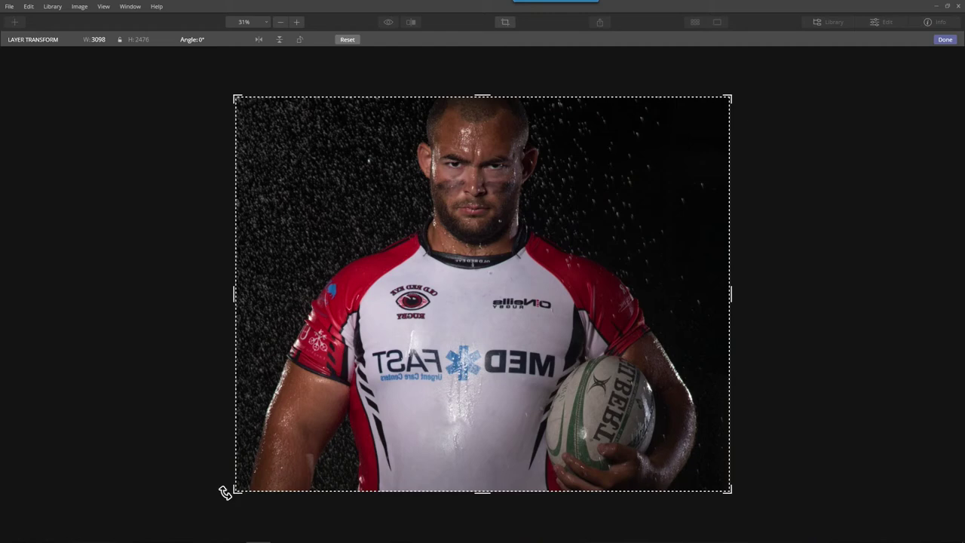
# Enlarge the flipped layer to 3958 × 3024 px, shift it right, and apply the transform
pyautogui.moveTo(235, 490); pyautogui.dragTo(189, 534)
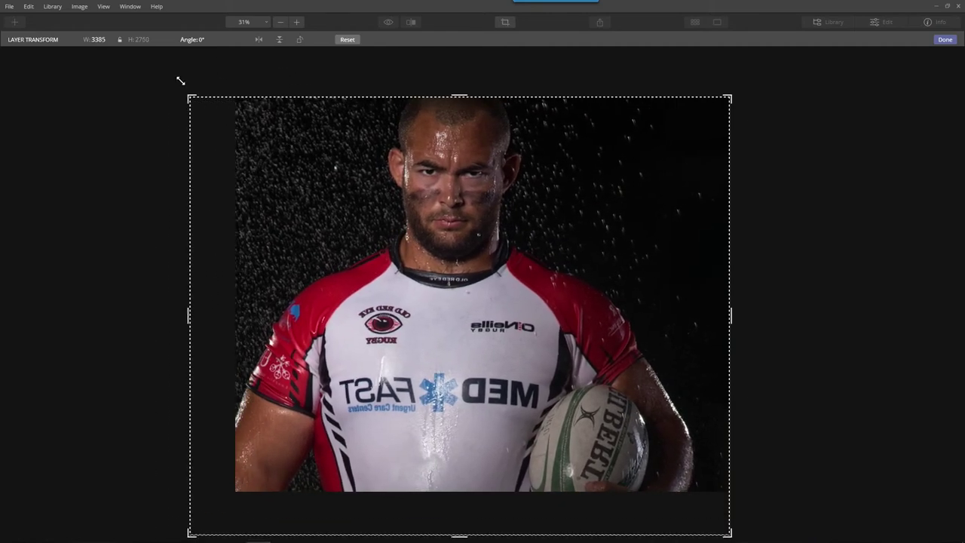
pyautogui.moveTo(181, 95); pyautogui.dragTo(167, 51)
pyautogui.moveTo(389, 235); pyautogui.dragTo(464, 263)
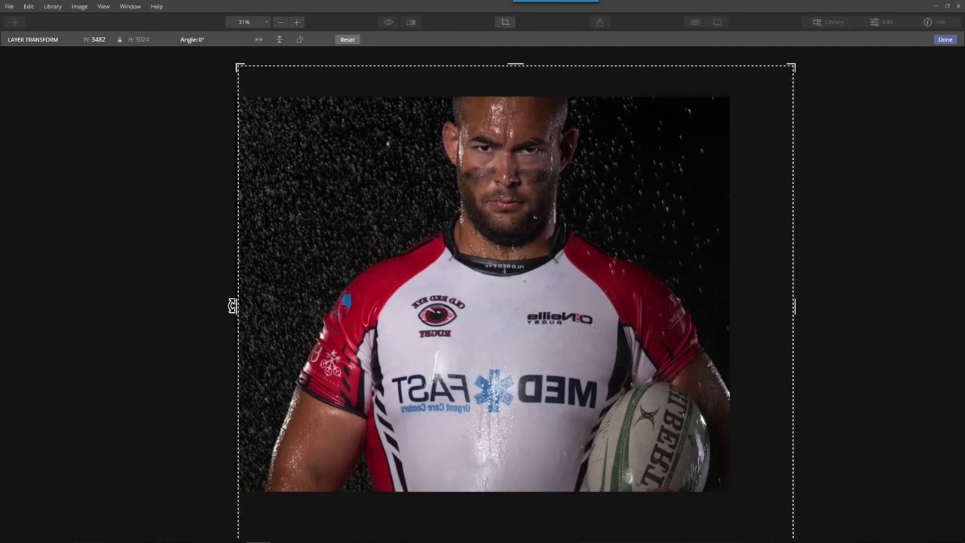
pyautogui.moveTo(241, 307); pyautogui.dragTo(174, 304)
pyautogui.moveTo(304, 306); pyautogui.dragTo(377, 307)
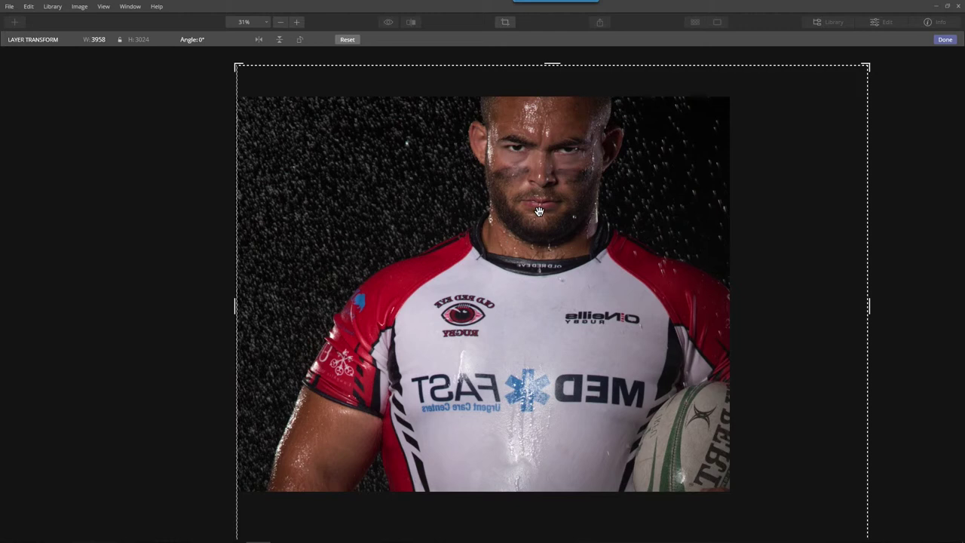
pyautogui.click(942, 40)
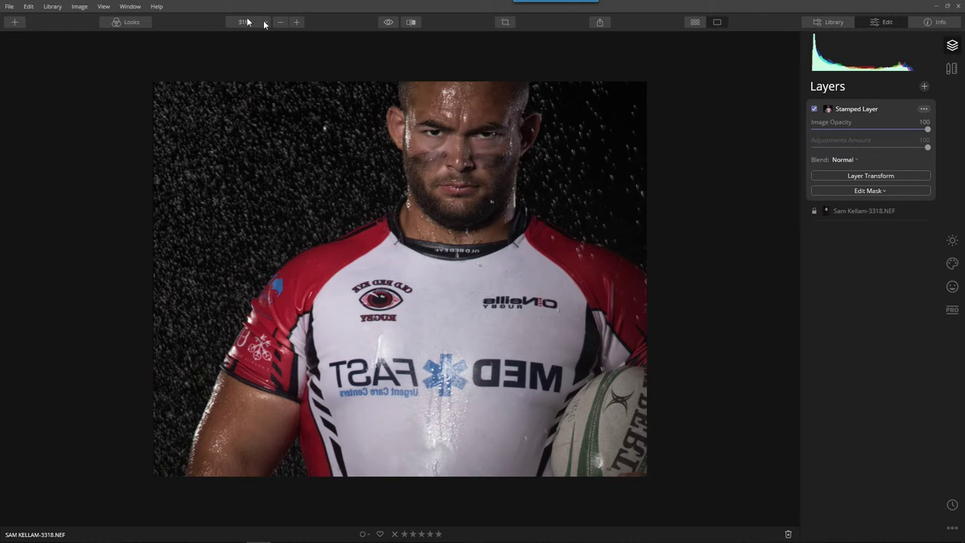
# Start a brush mask on the stamped layer, erase it entirely, and set opacity to 100%
pyautogui.click(868, 190)
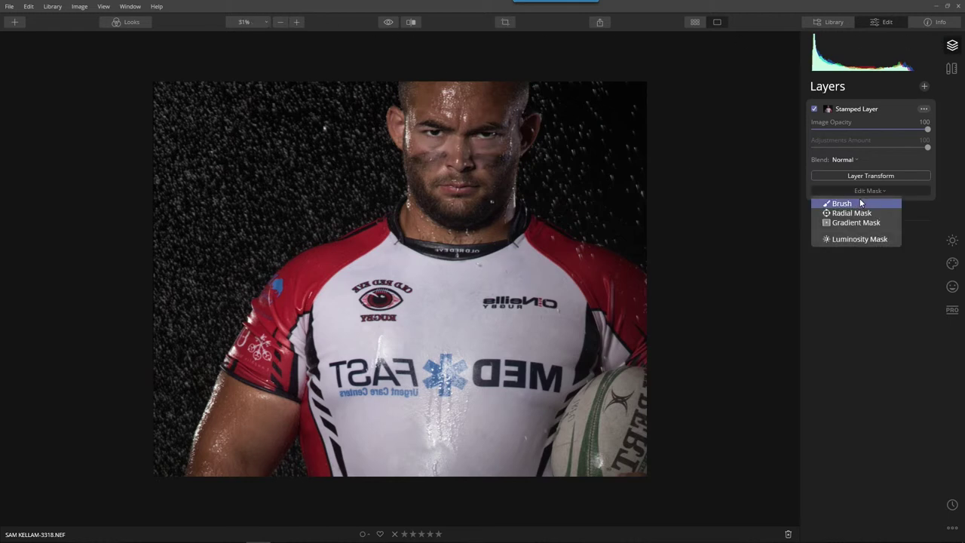
pyautogui.click(858, 202)
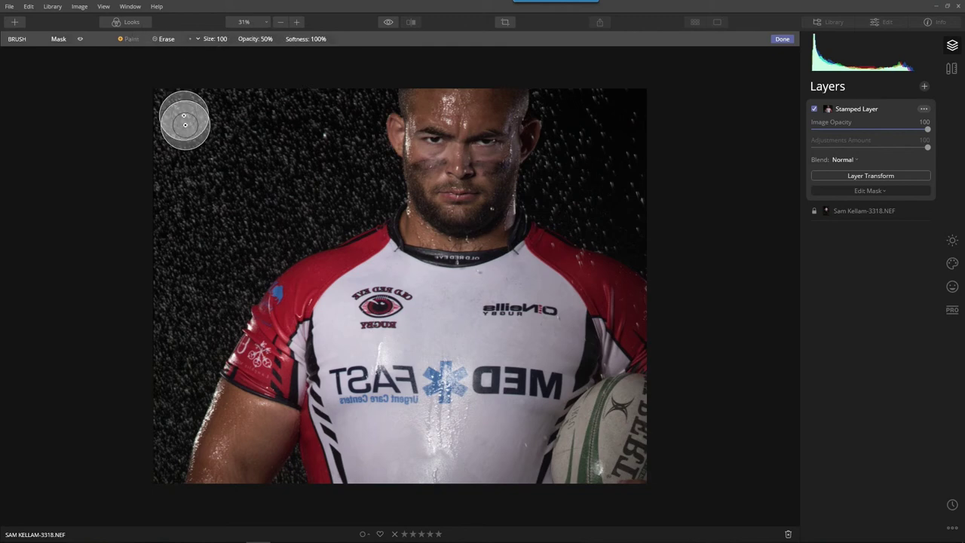
pyautogui.click(302, 133)
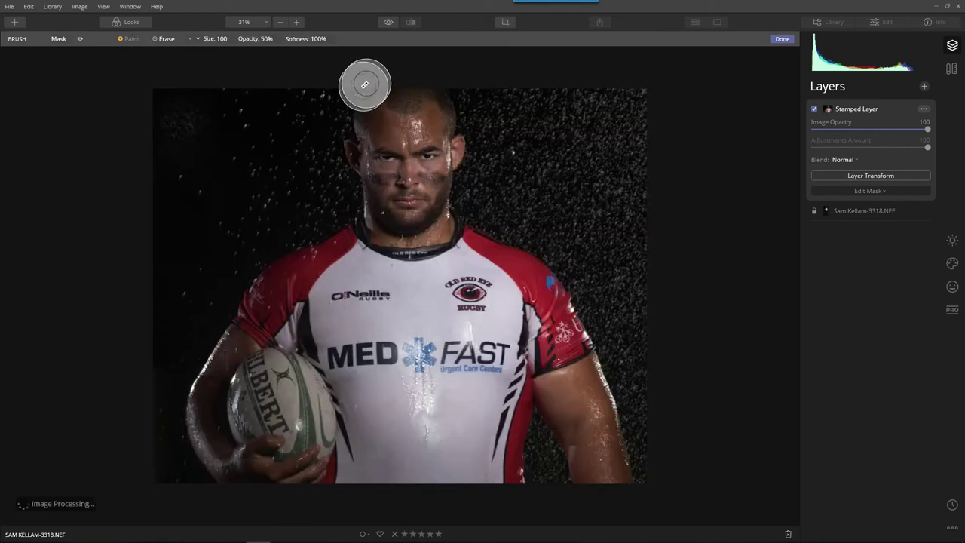
pyautogui.click(261, 42)
pyautogui.moveTo(275, 65); pyautogui.dragTo(329, 67)
# Paint dense rain back into the background, toggling paint/erase with brush size 52, then finish
pyautogui.moveTo(151, 78)
pyautogui.mouseDown()
pyautogui.moveTo(185, 81)
pyautogui.moveTo(120, 147)
pyautogui.moveTo(236, 91)
pyautogui.moveTo(200, 129)
pyautogui.moveTo(275, 101)
pyautogui.moveTo(230, 153)
pyautogui.moveTo(288, 137)
pyautogui.moveTo(259, 149)
pyautogui.moveTo(301, 149)
pyautogui.moveTo(277, 176)
pyautogui.moveTo(297, 219)
pyautogui.moveTo(323, 162)
pyautogui.moveTo(154, 305)
pyautogui.moveTo(181, 200)
pyautogui.moveTo(131, 311)
pyautogui.moveTo(216, 263)
pyautogui.moveTo(182, 348)
pyautogui.moveTo(239, 291)
pyautogui.moveTo(216, 291)
pyautogui.moveTo(132, 394)
pyautogui.moveTo(196, 476)
pyautogui.mouseUp()
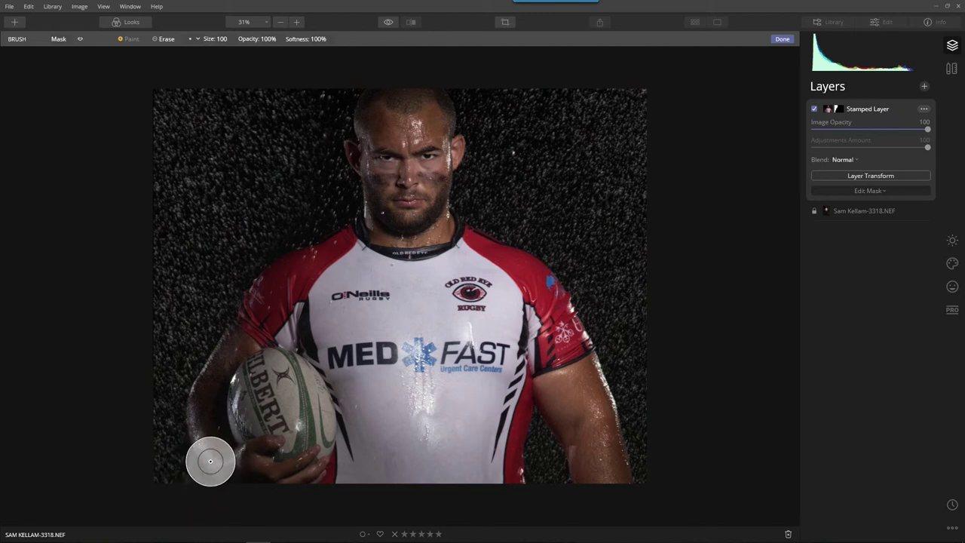
pyautogui.press('alt')
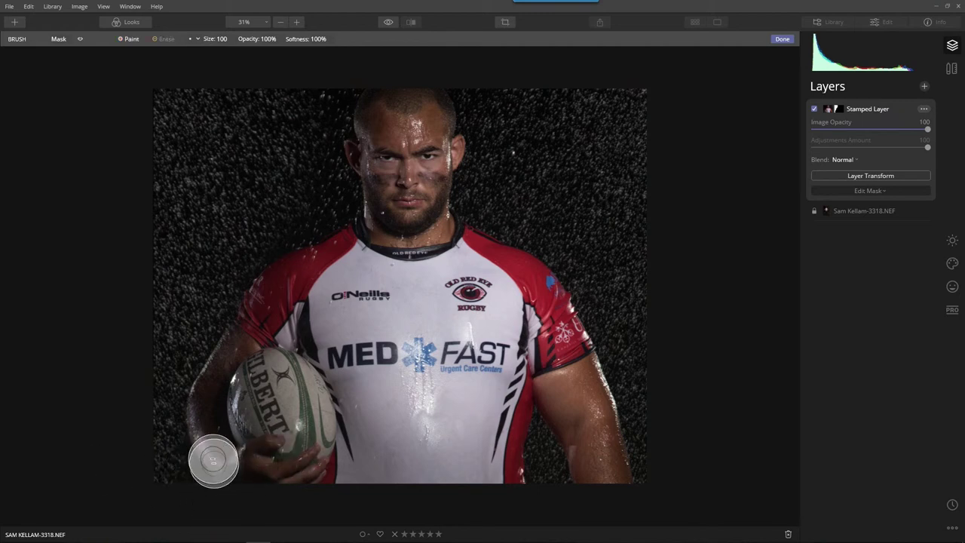
pyautogui.press('alt')
pyautogui.press('[')
pyautogui.press('[')
pyautogui.press('[')
pyautogui.press('[')
pyautogui.press('[')
pyautogui.press('alt')
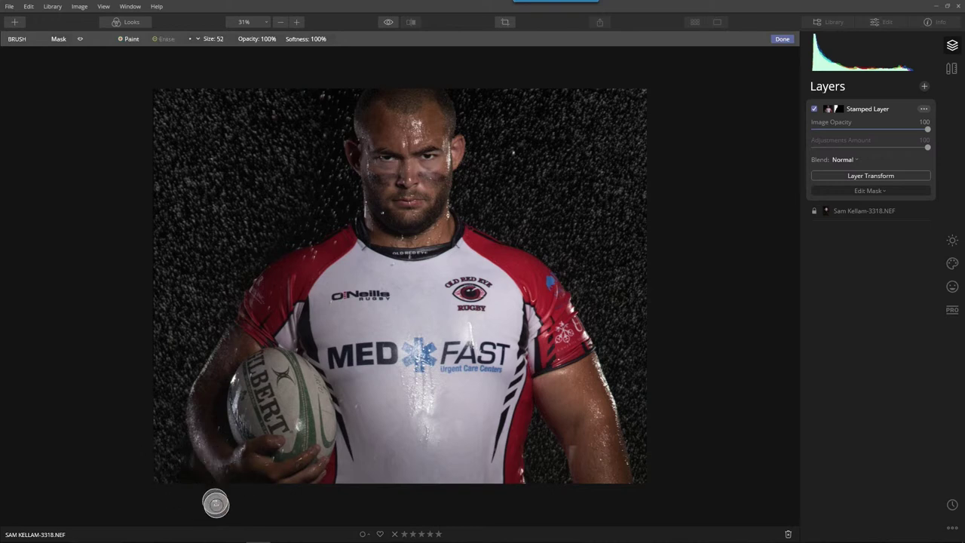
pyautogui.press('alt')
pyautogui.press('x')
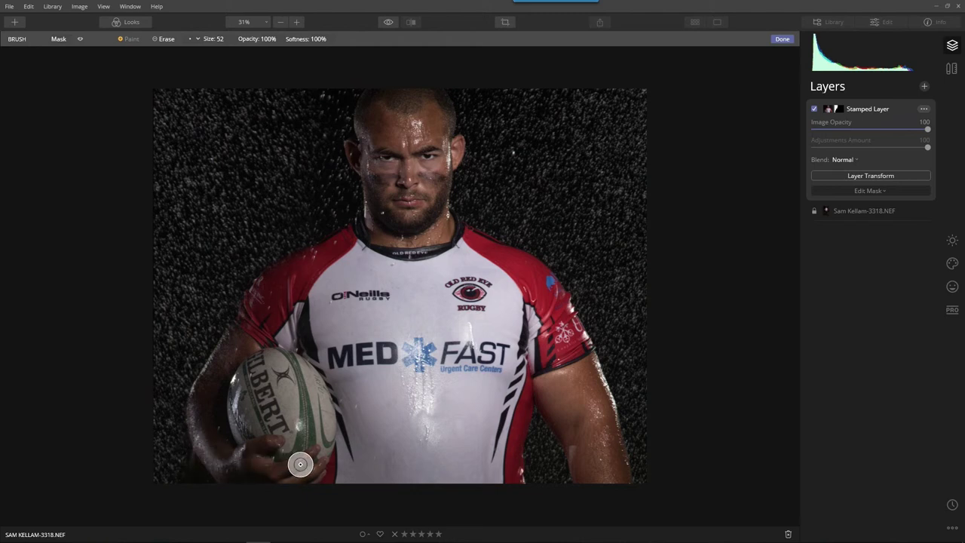
pyautogui.press('x')
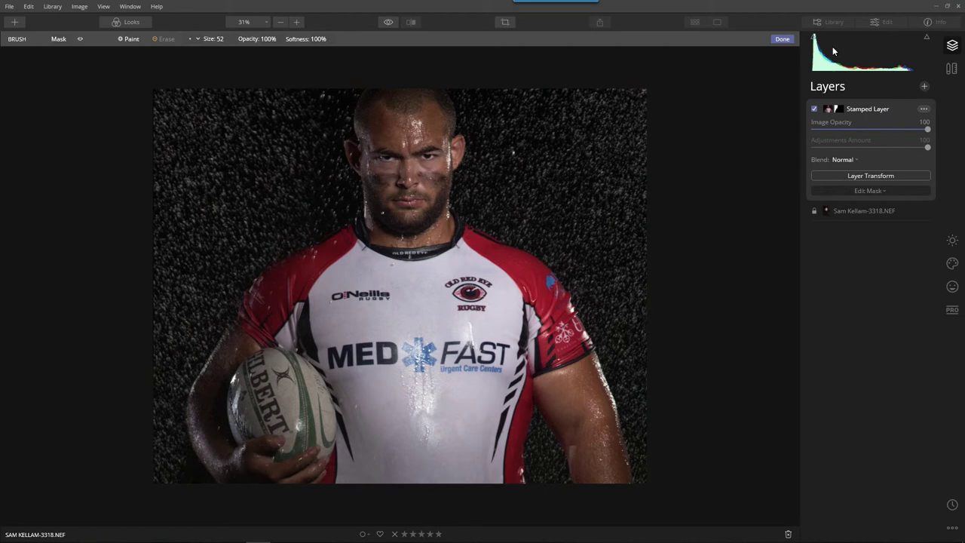
pyautogui.click(782, 40)
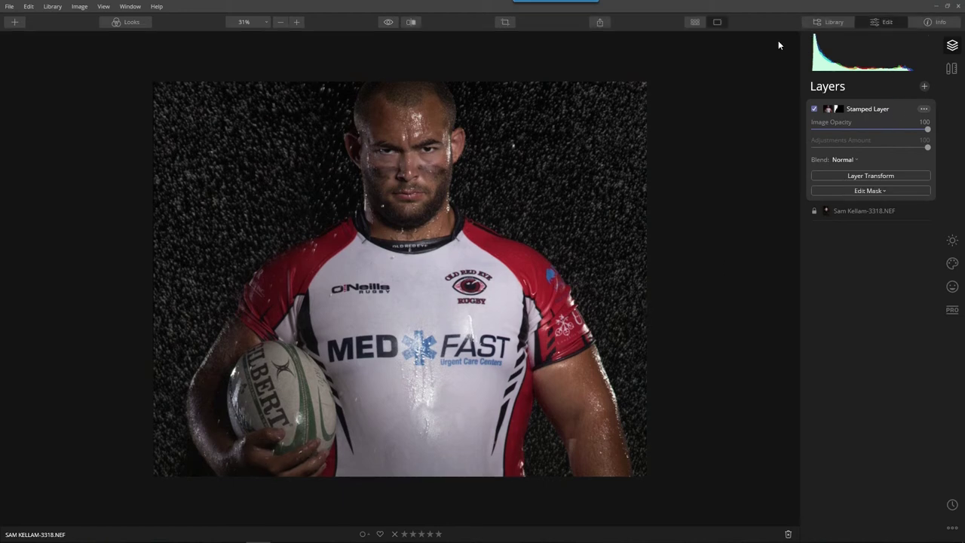
# Compare the before and after views, then bring back the Luminar Looks filmstrip
pyautogui.click(387, 22)
pyautogui.click(387, 22)
pyautogui.click(386, 22)
pyautogui.click(386, 22)
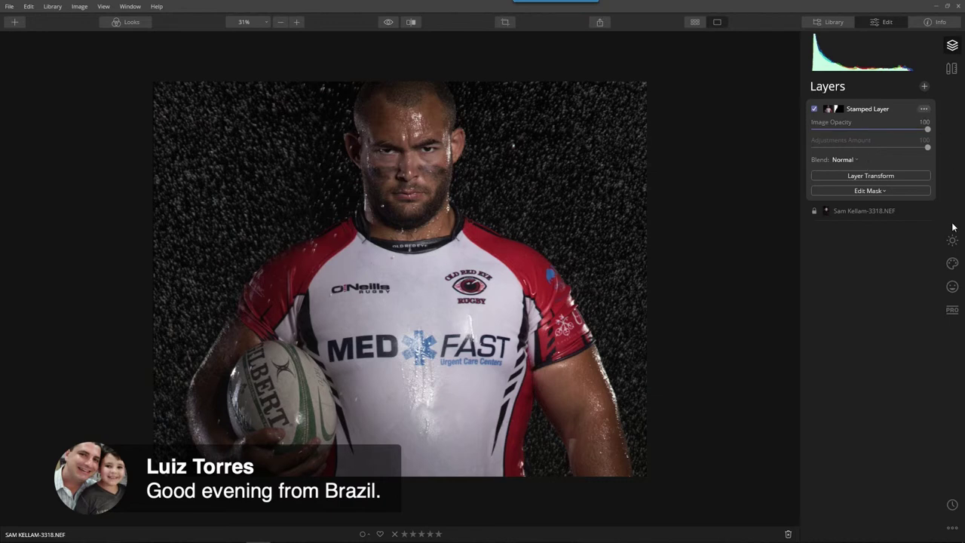
pyautogui.click(126, 22)
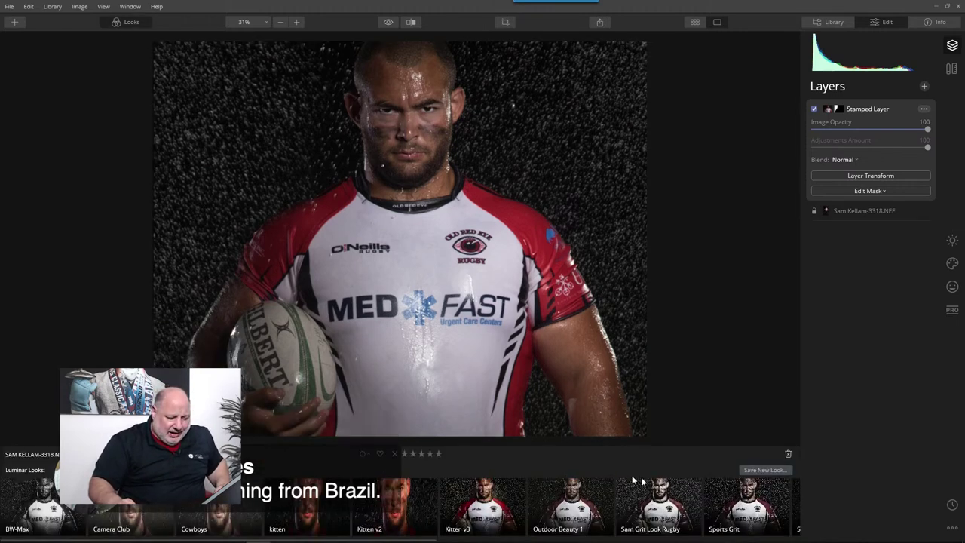
# Try the Sam Grit Look Rugby look, undo it in History, and open Layers' add-layer options
pyautogui.click(688, 508)
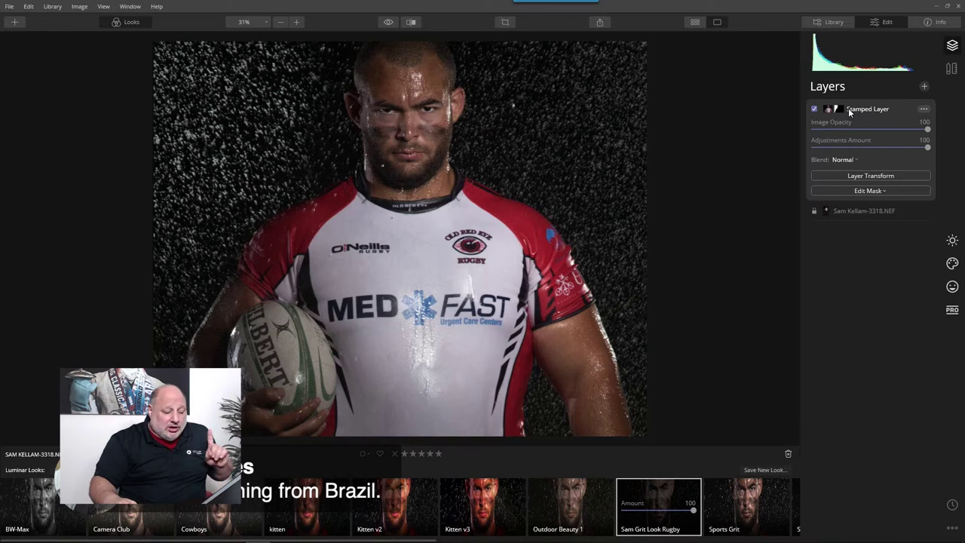
pyautogui.click(951, 505)
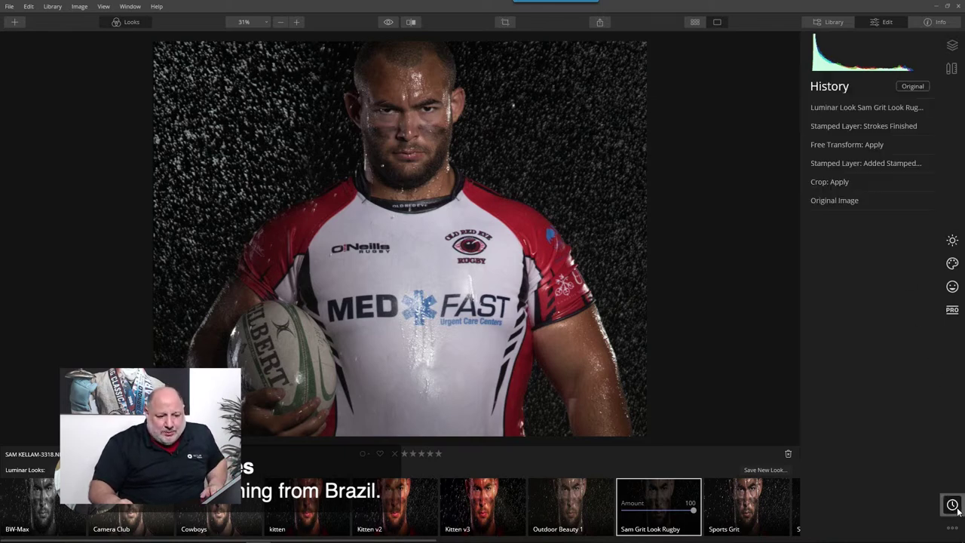
pyautogui.click(855, 127)
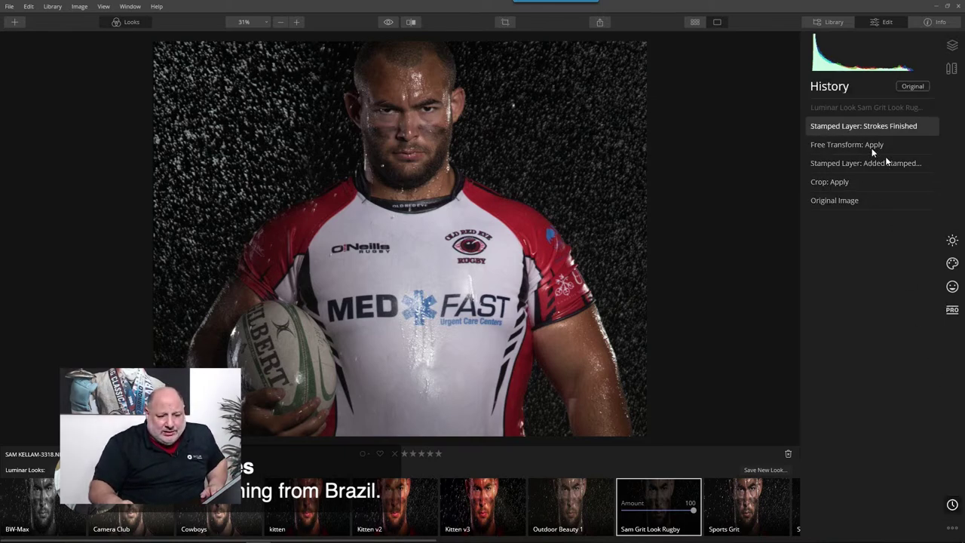
pyautogui.click(952, 240)
pyautogui.click(952, 47)
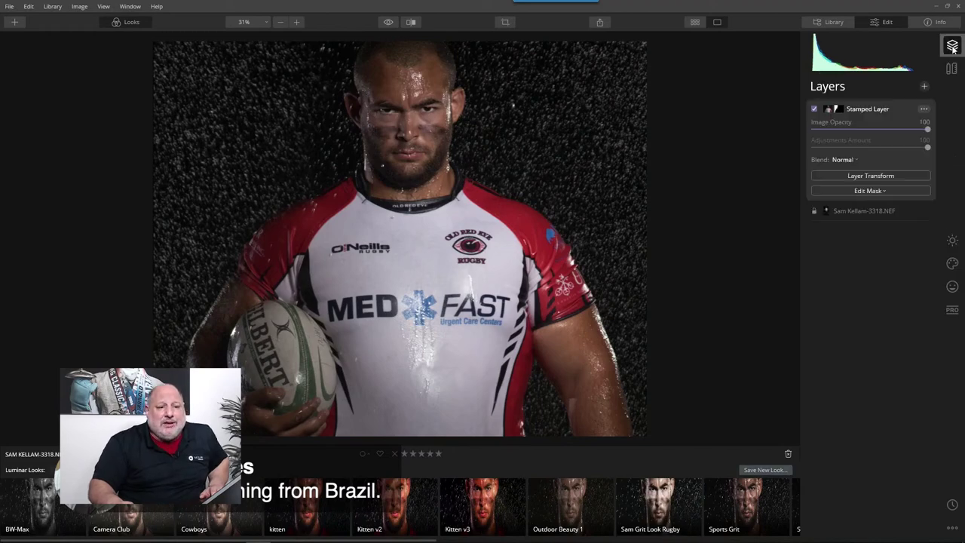
pyautogui.click(925, 87)
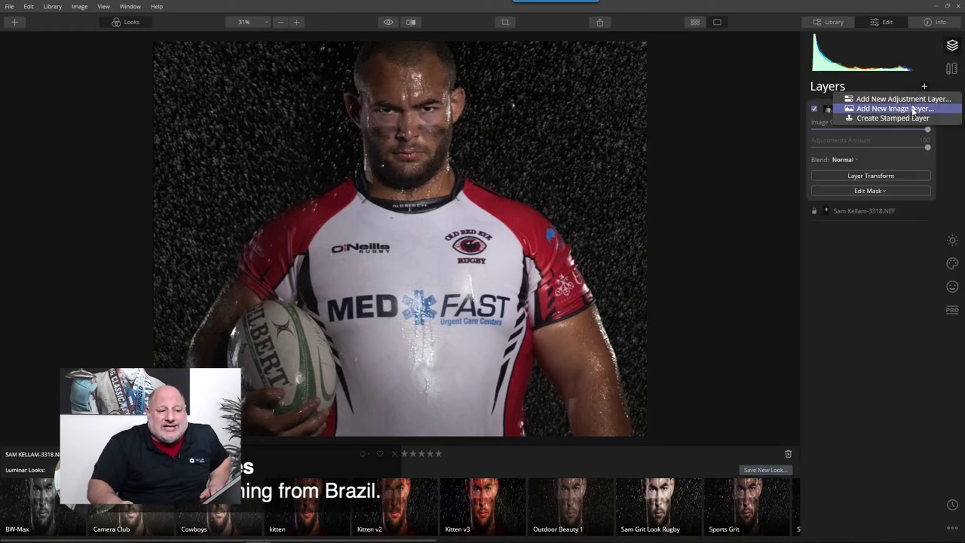
# Create a stamped layer named 'Starting point' and select the original NEF layer
pyautogui.click(909, 118)
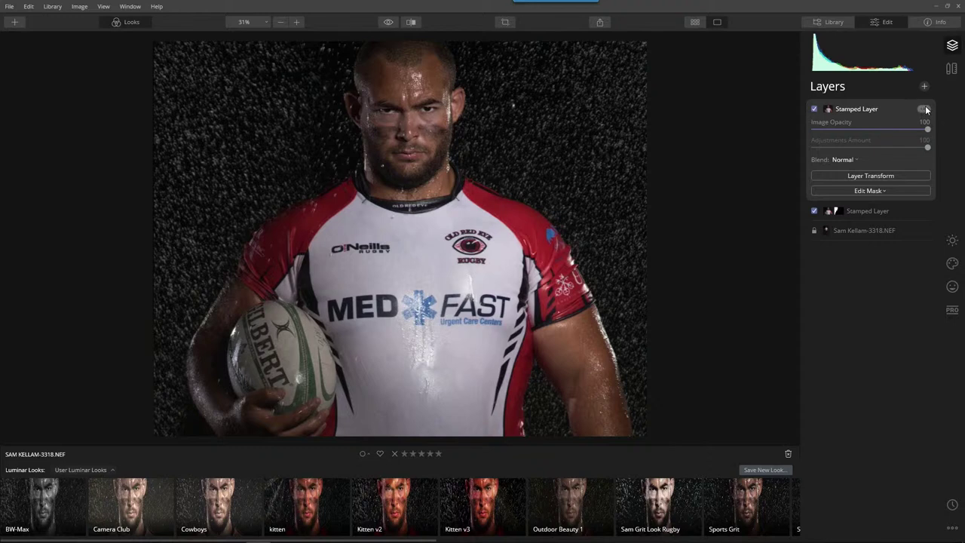
pyautogui.click(923, 108)
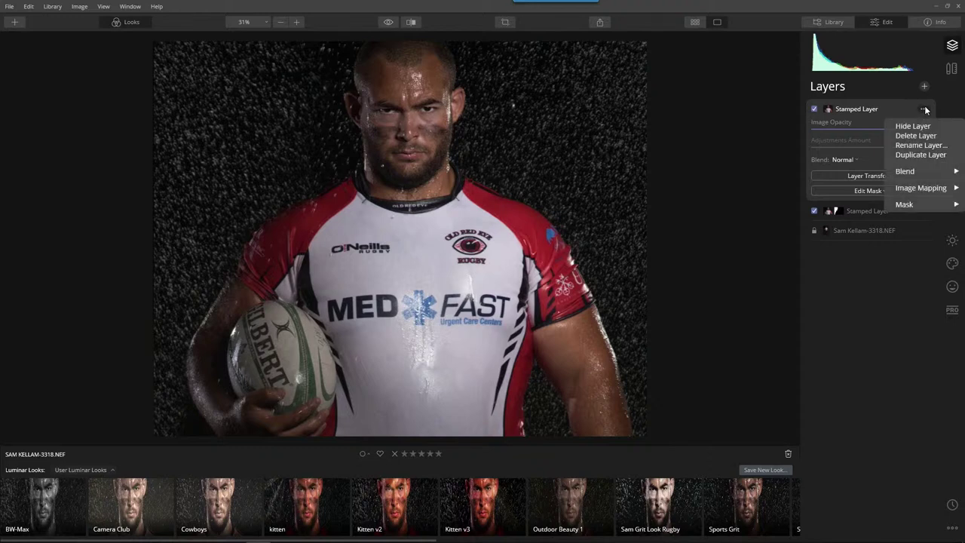
pyautogui.click(920, 145)
pyautogui.write('Sta')
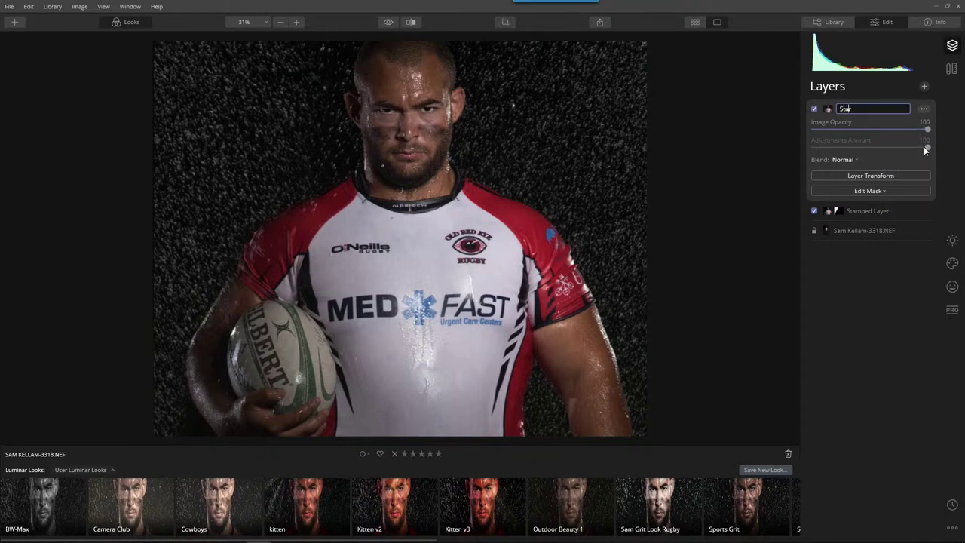
pyautogui.write('rting point')
pyautogui.press('Return')
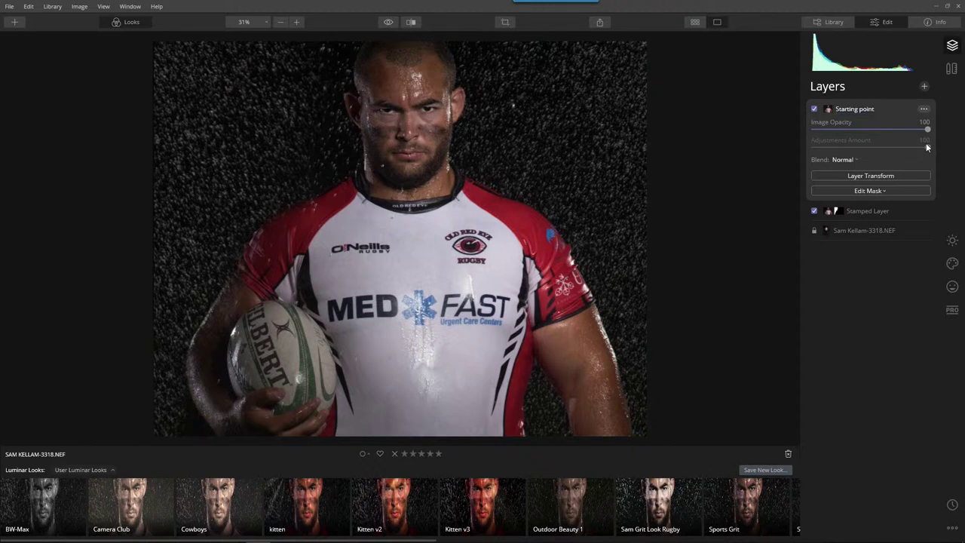
pyautogui.click(871, 234)
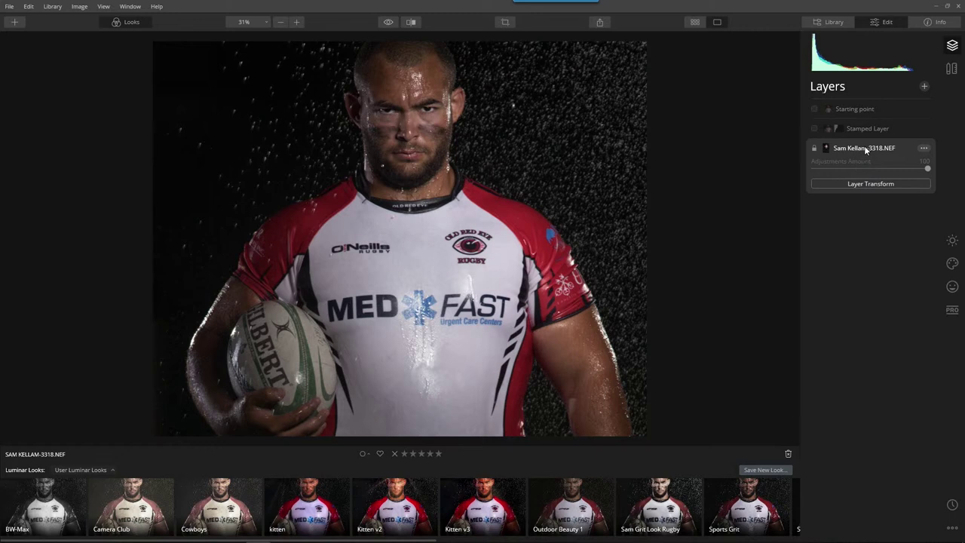
# Close the Looks filmstrip and toggle between the Stamped Layer and the original photo layer
pyautogui.click(125, 22)
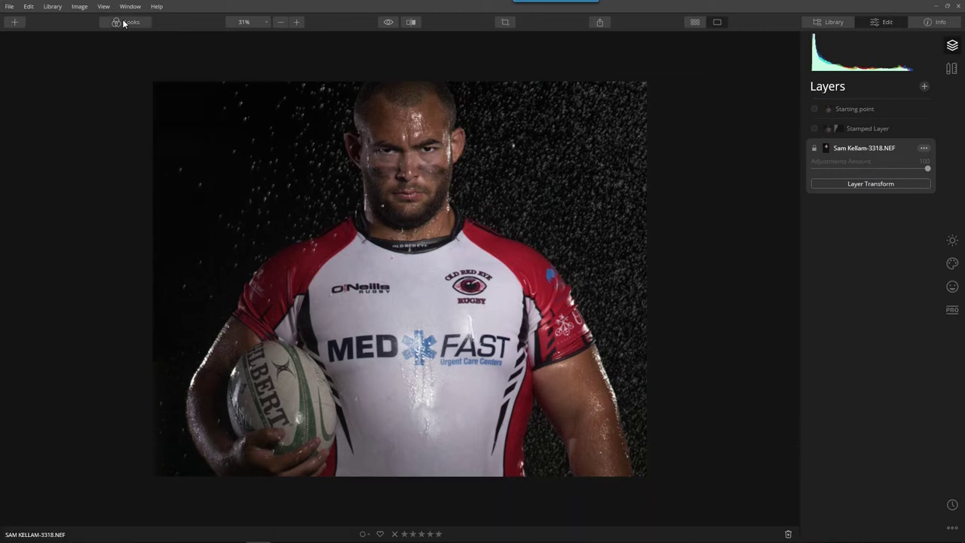
pyautogui.click(860, 128)
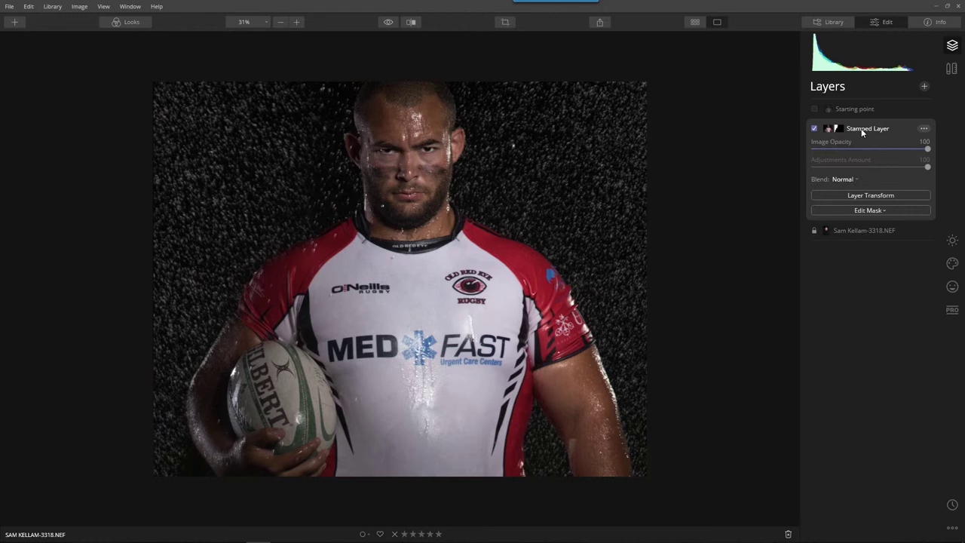
pyautogui.click(862, 226)
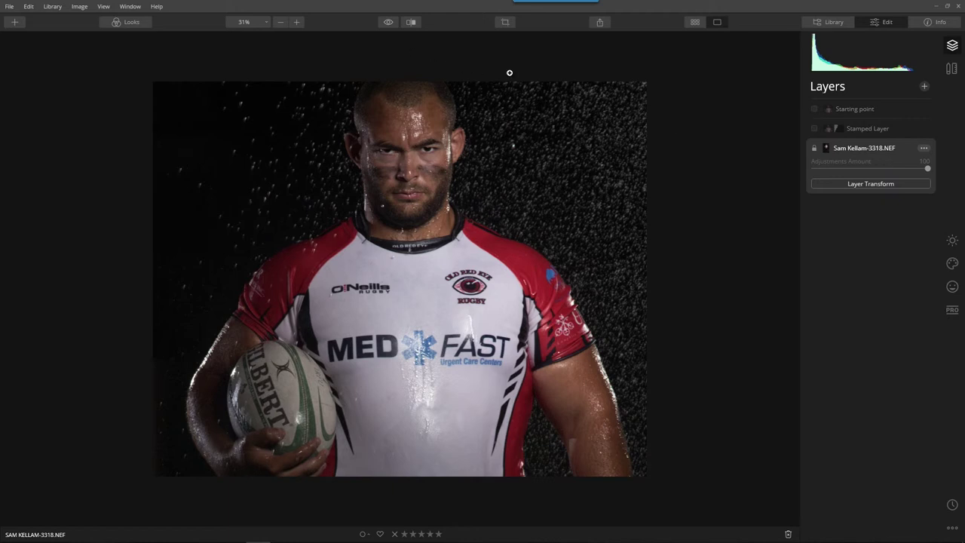
# Preview the uncropped, masked and stamped-layer History states, then return to the latest step
pyautogui.click(952, 504)
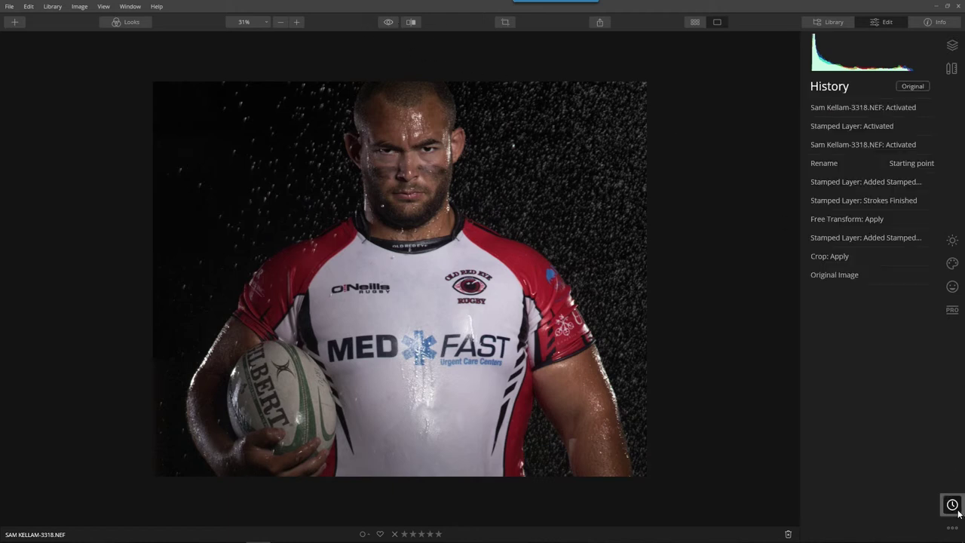
pyautogui.click(841, 280)
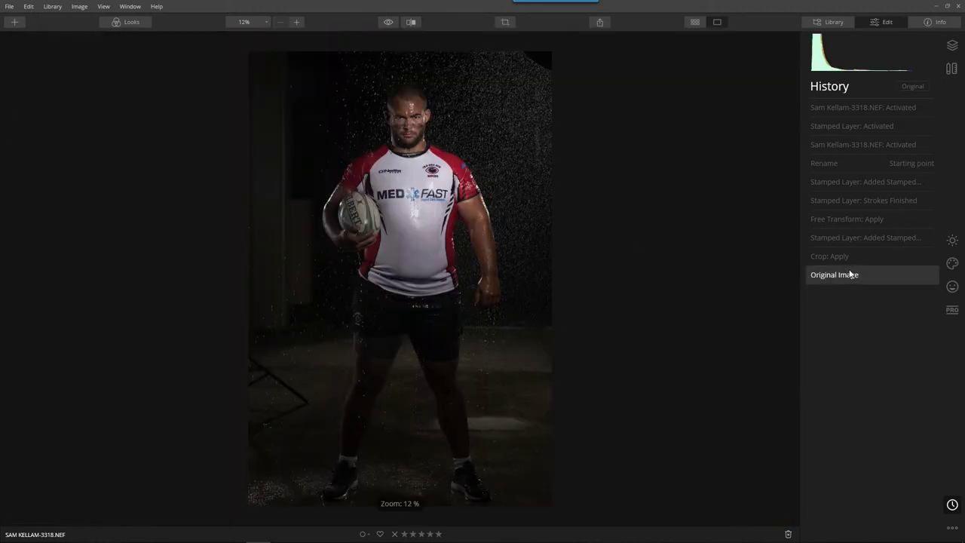
pyautogui.click(865, 200)
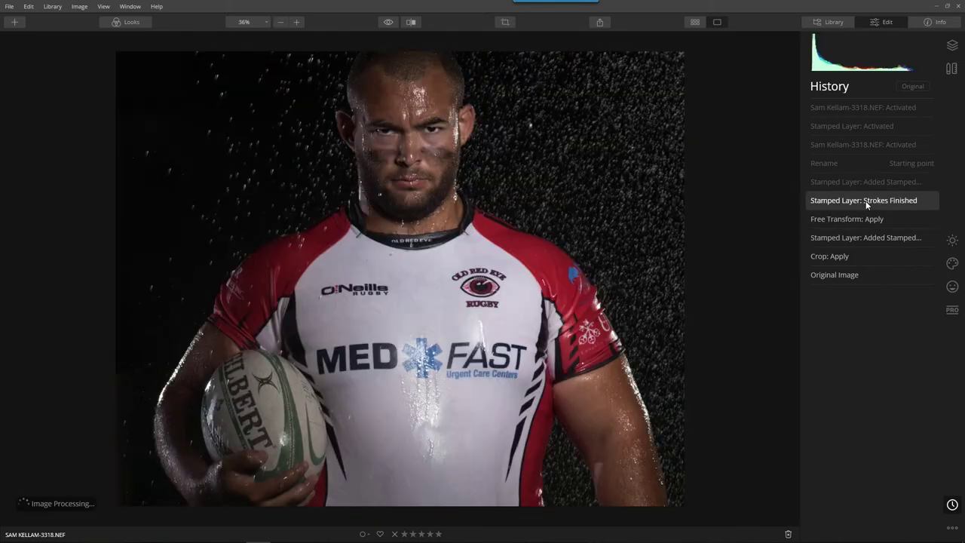
pyautogui.click(853, 184)
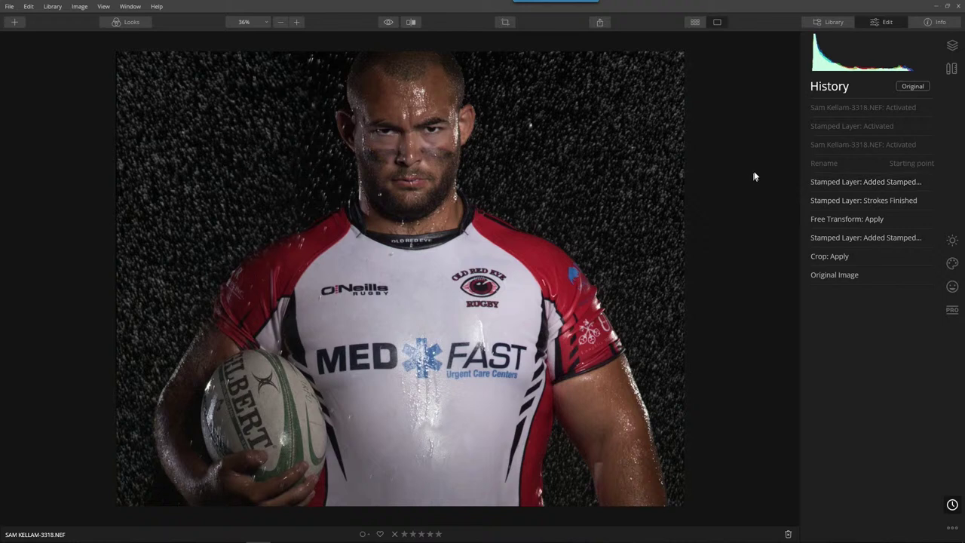
pyautogui.click(843, 108)
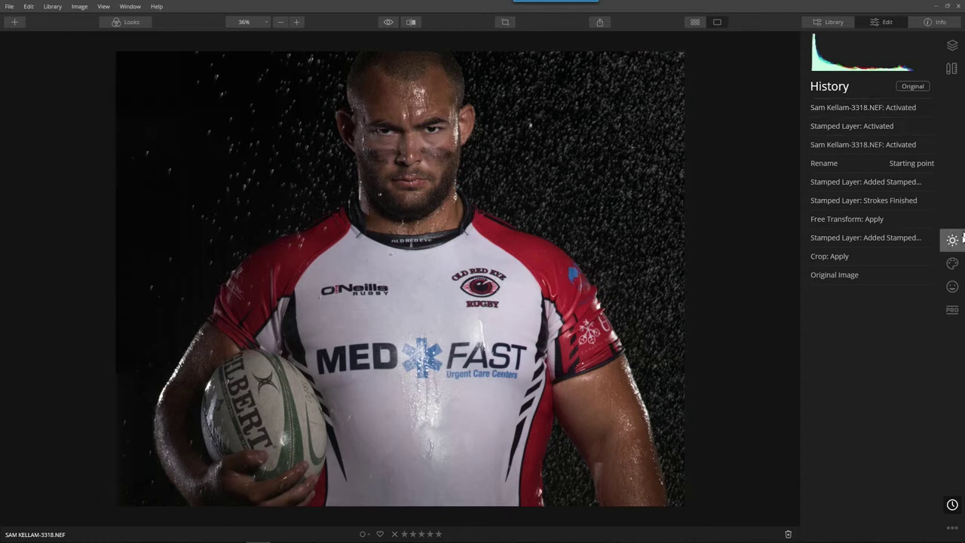
pyautogui.click(949, 70)
pyautogui.click(952, 45)
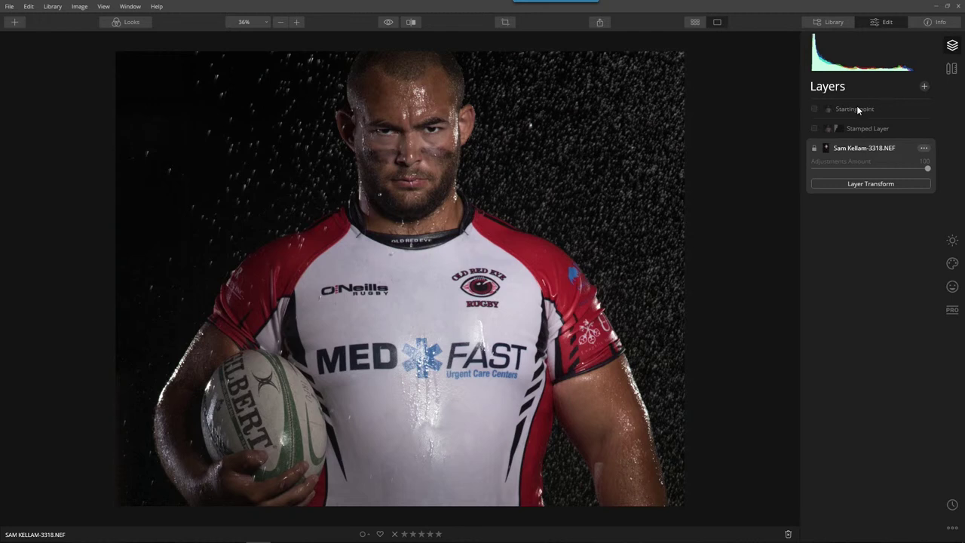
# Select the Stamped Layer, switch off Starting point, and open Layer Transform
pyautogui.click(860, 110)
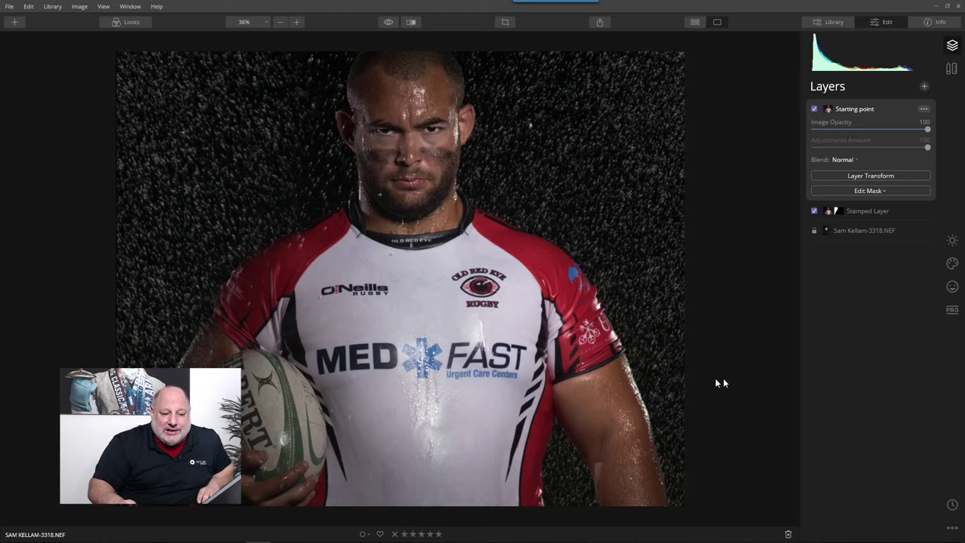
pyautogui.click(876, 211)
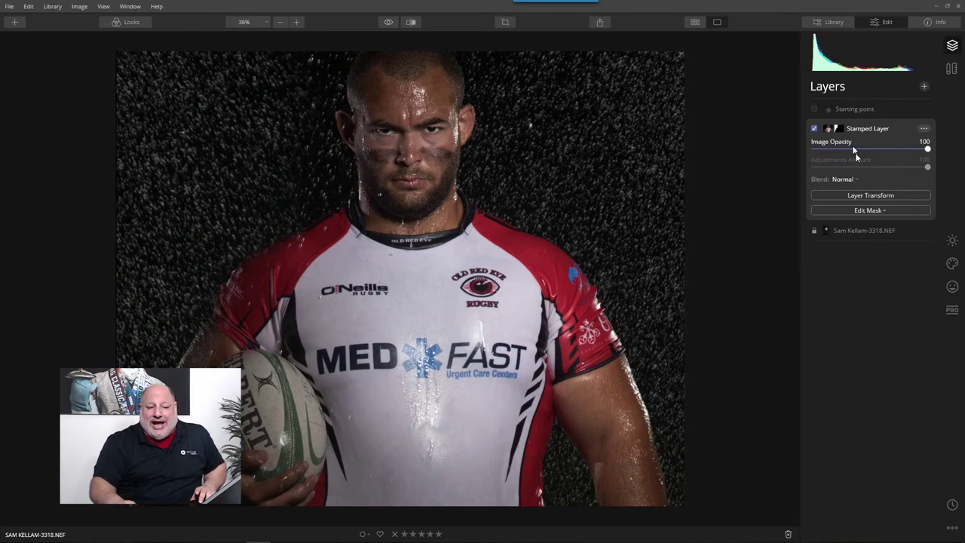
pyautogui.click(878, 196)
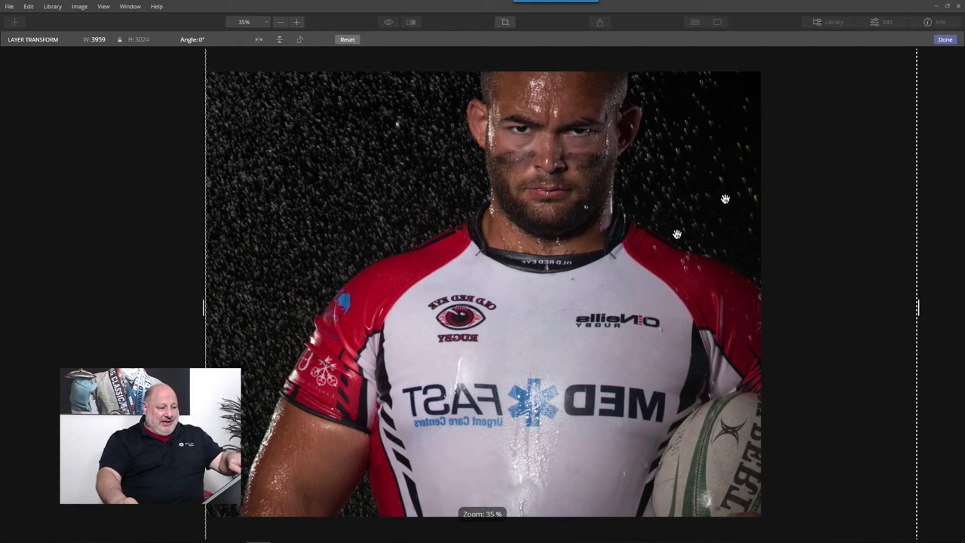
# Flip the stamped layer horizontally, widen it to 4247 px, nudge it right, and apply
pyautogui.hotkey('ctrl', '-')
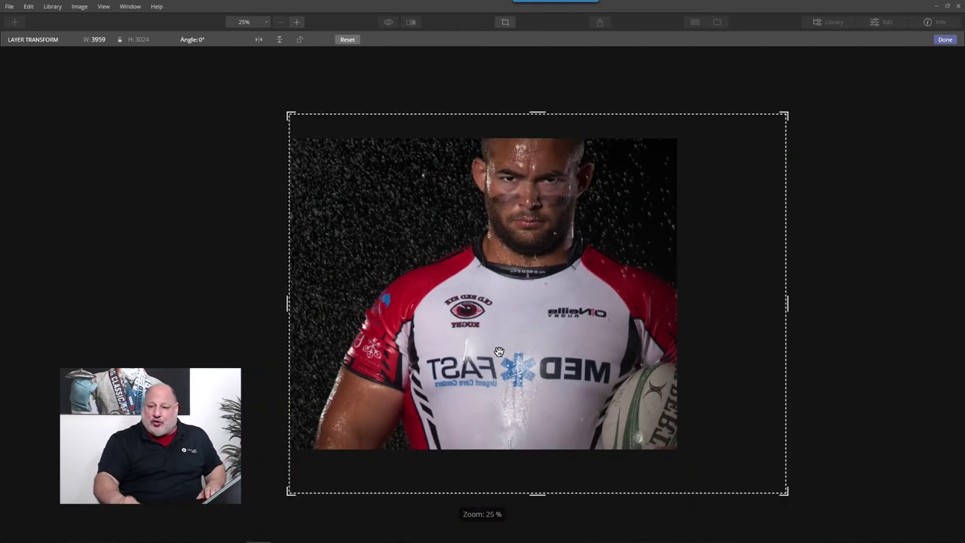
pyautogui.click(262, 41)
pyautogui.click(261, 40)
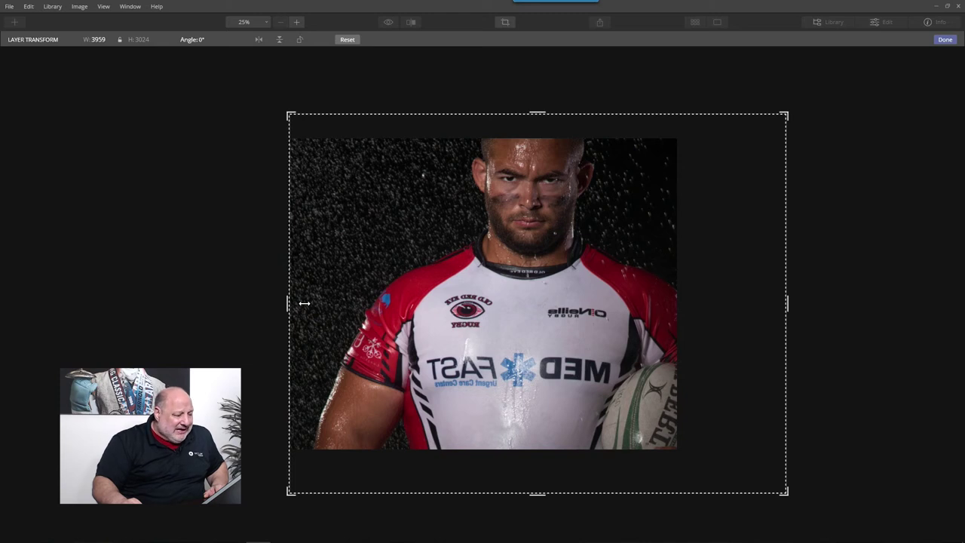
pyautogui.moveTo(284, 302); pyautogui.dragTo(255, 306)
pyautogui.moveTo(386, 323); pyautogui.dragTo(423, 335)
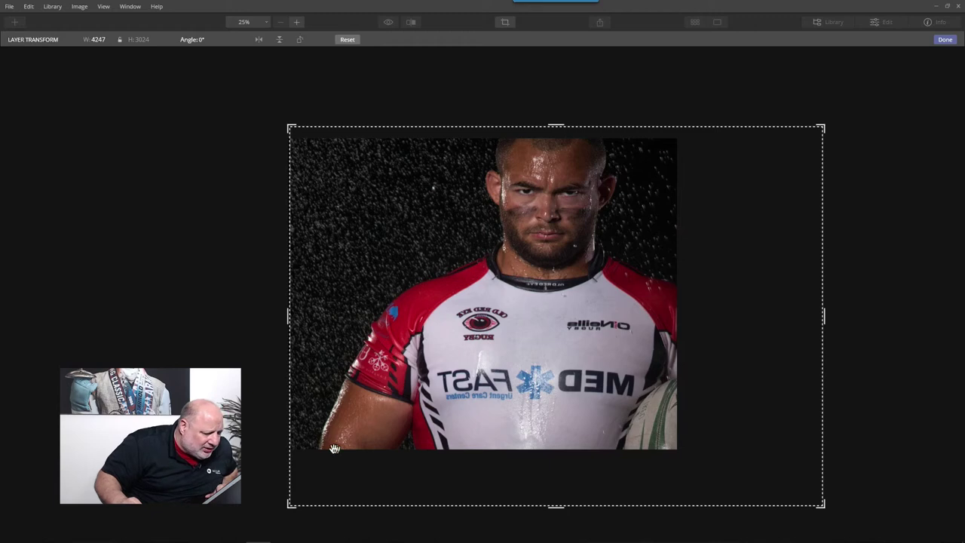
pyautogui.click(944, 41)
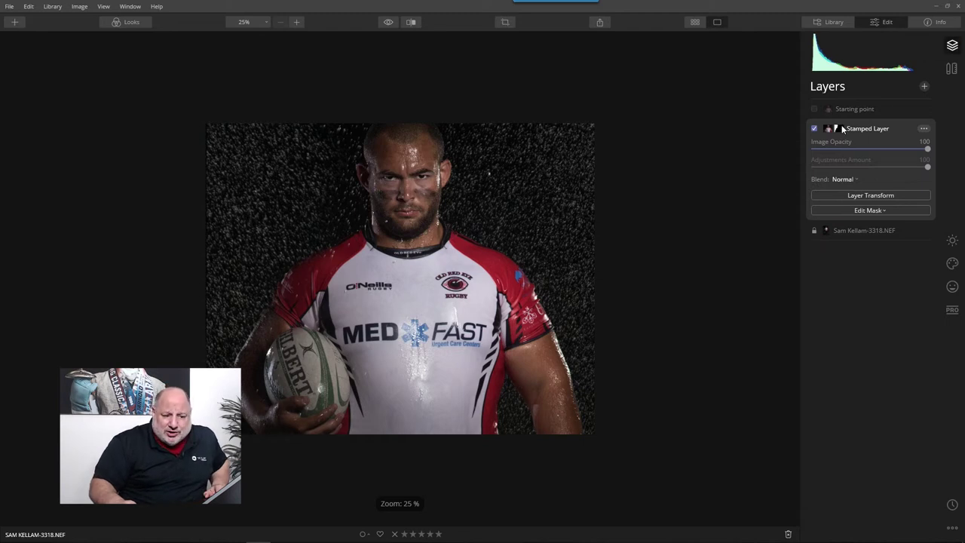
# Paint a size-52 brush mask on the Stamped Layer, erasing touch-ups, and finish the mask
pyautogui.click(865, 210)
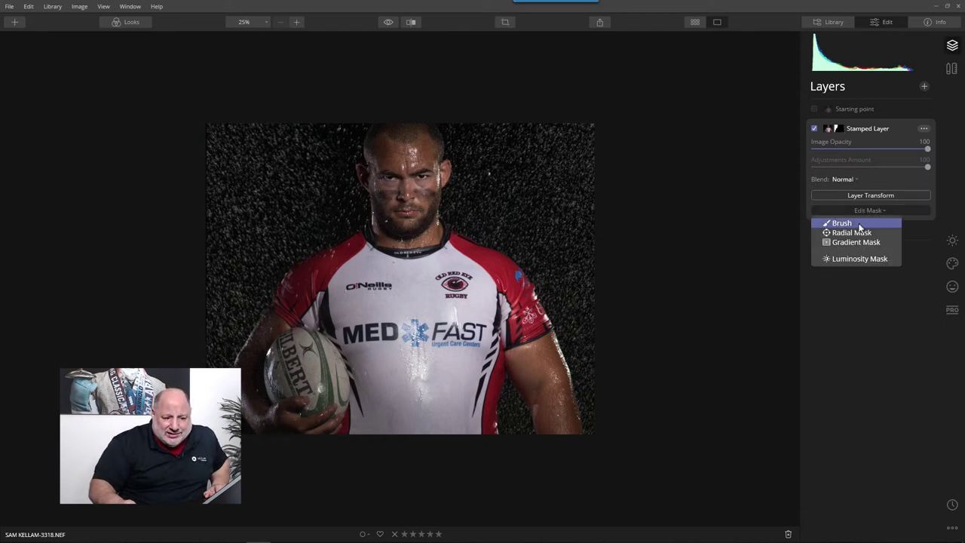
pyautogui.click(841, 223)
pyautogui.press('[')
pyautogui.press('[')
pyautogui.press('[')
pyautogui.press('[')
pyautogui.press('[')
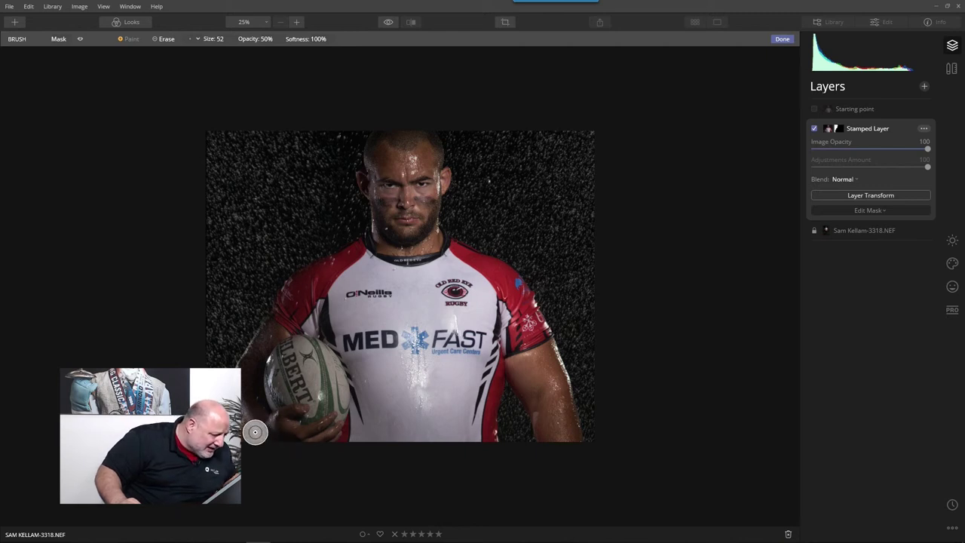
pyautogui.press('x')
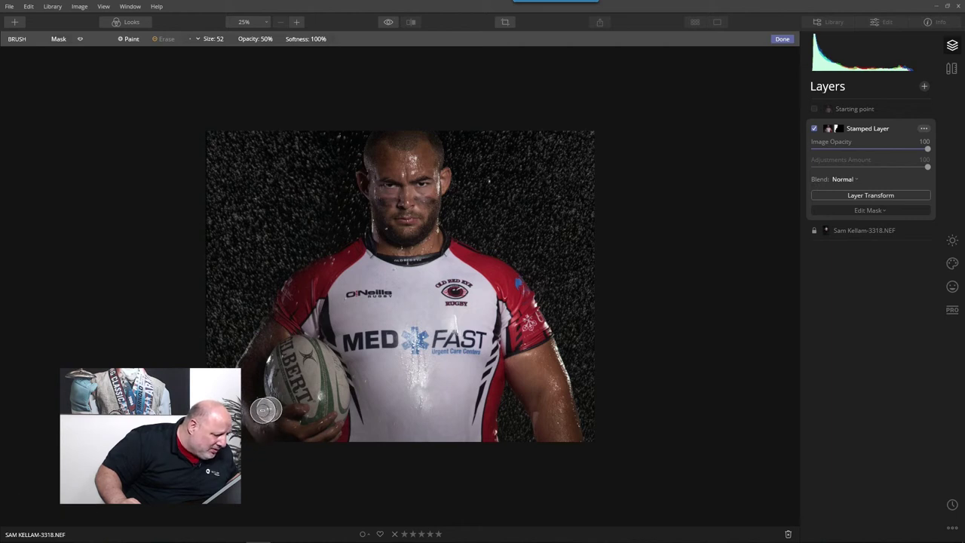
pyautogui.press('x')
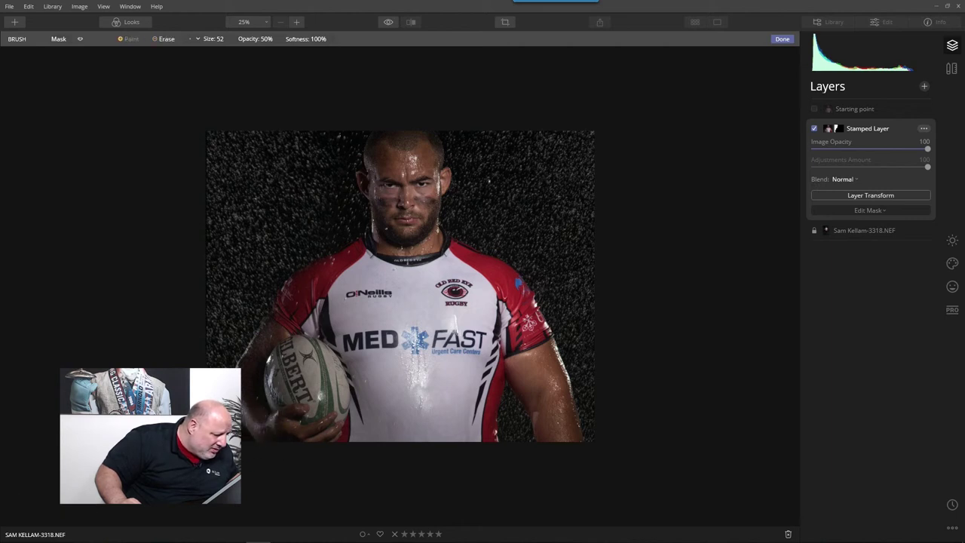
pyautogui.press('x')
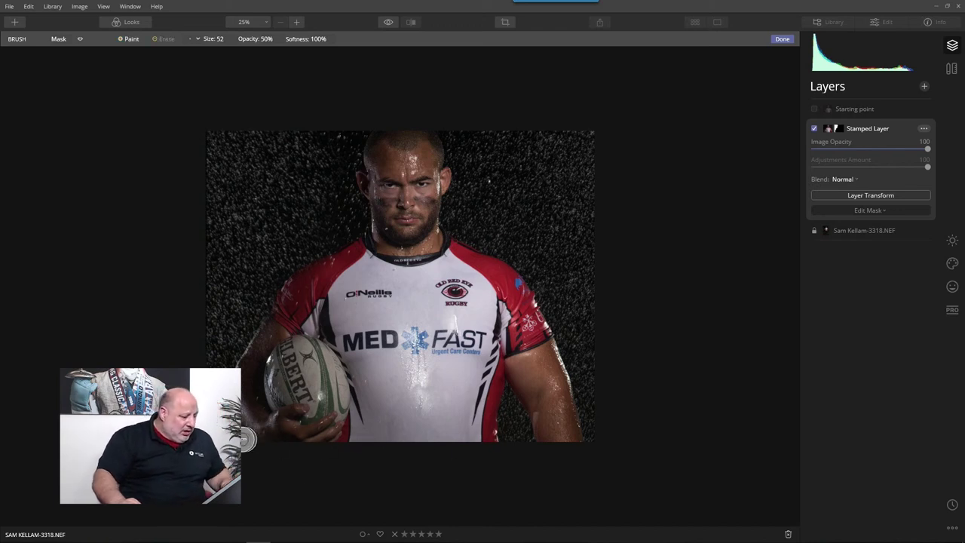
pyautogui.click(784, 39)
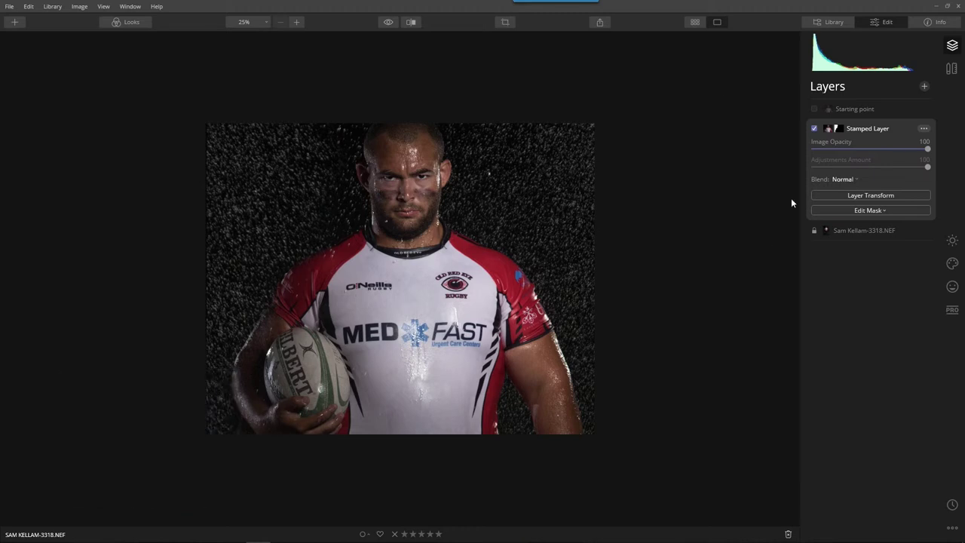
# Select the Starting point layer and bring up the Looks filmstrip
pyautogui.click(851, 110)
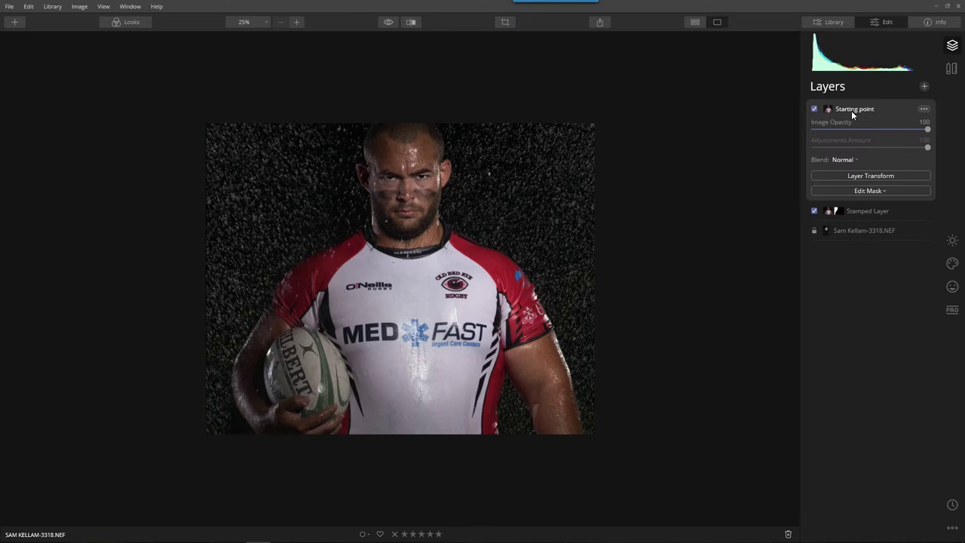
pyautogui.click(120, 26)
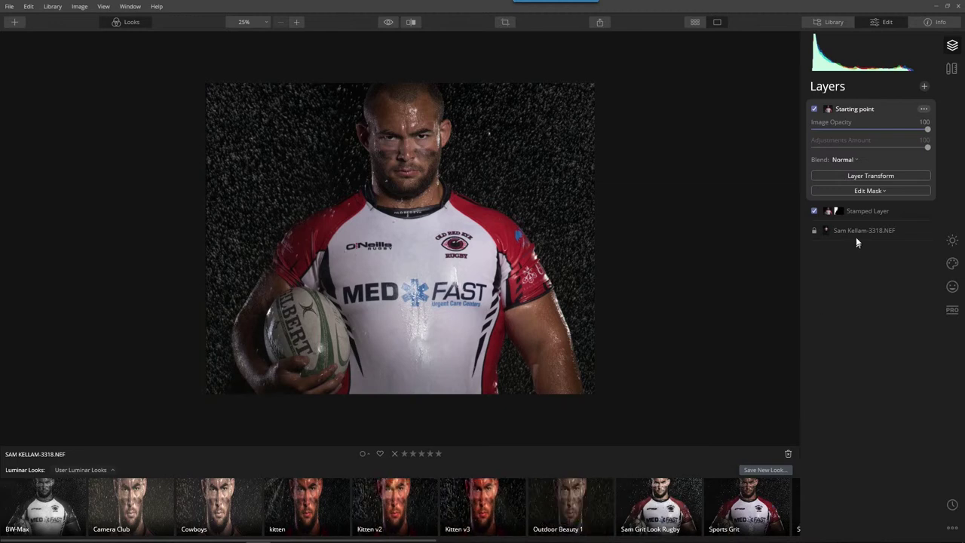
# In Essentials, raise AI Accent to 36 and darken Blacks to -31
pyautogui.click(952, 241)
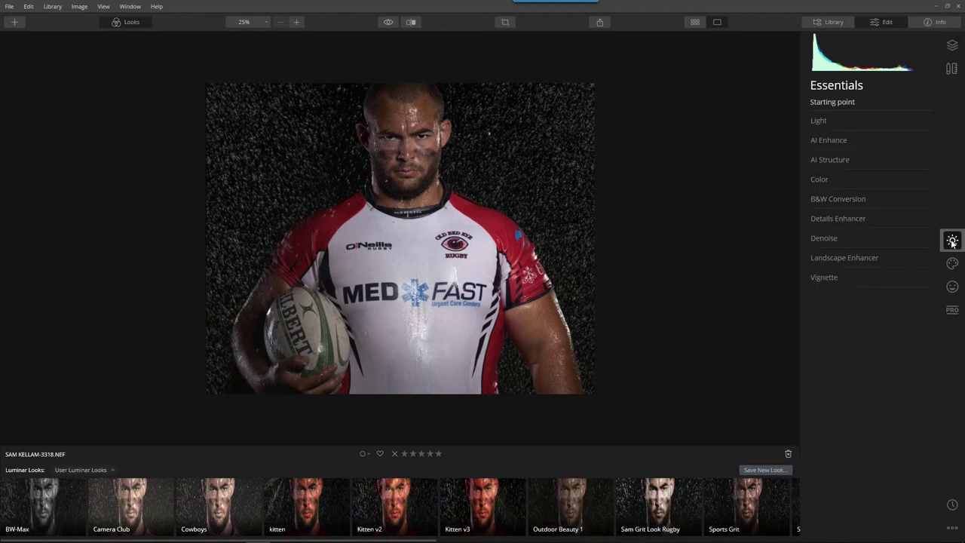
pyautogui.click(837, 143)
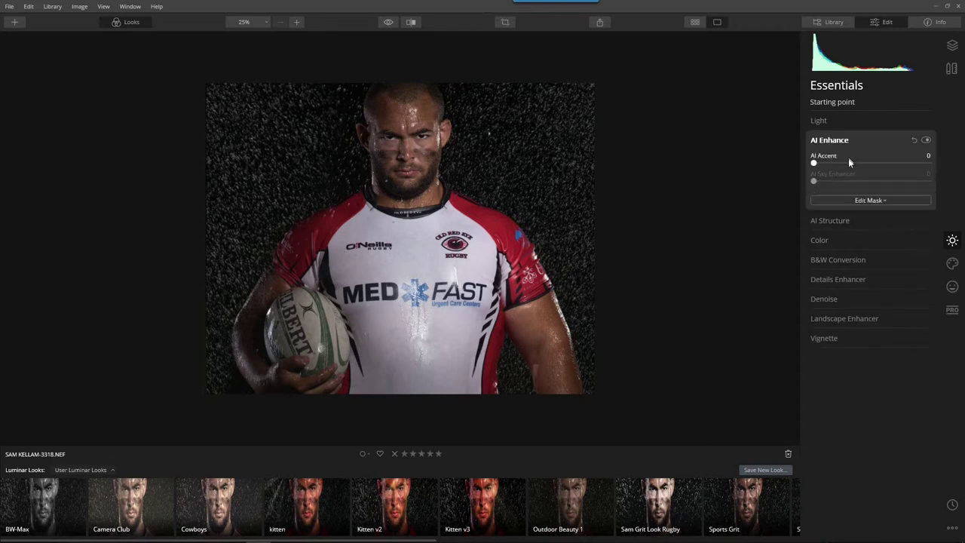
pyautogui.moveTo(813, 163); pyautogui.dragTo(842, 168)
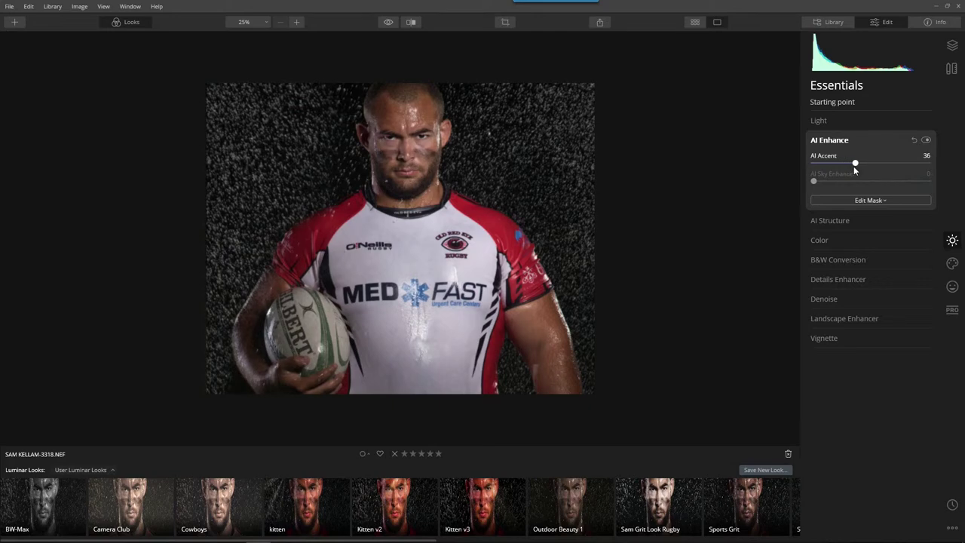
pyautogui.click(820, 122)
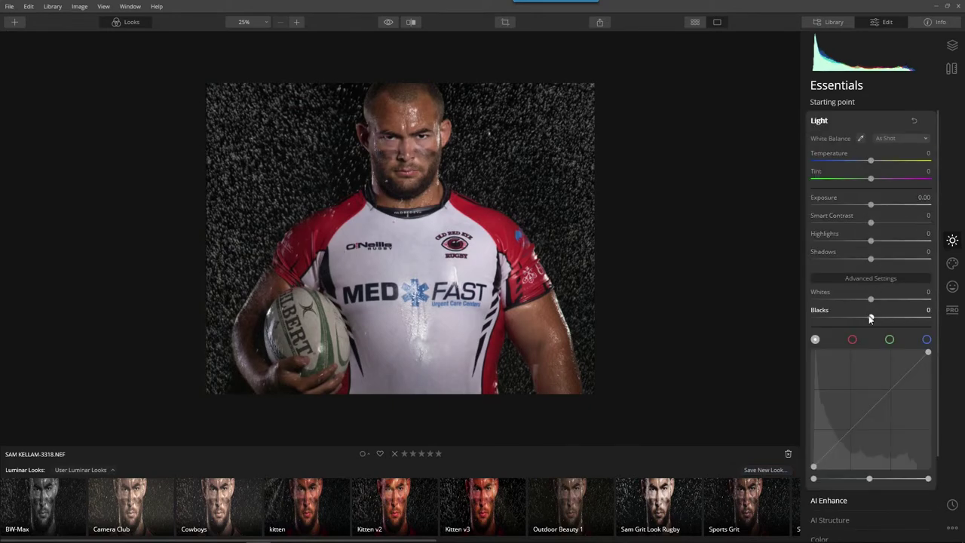
pyautogui.moveTo(870, 317); pyautogui.dragTo(854, 320)
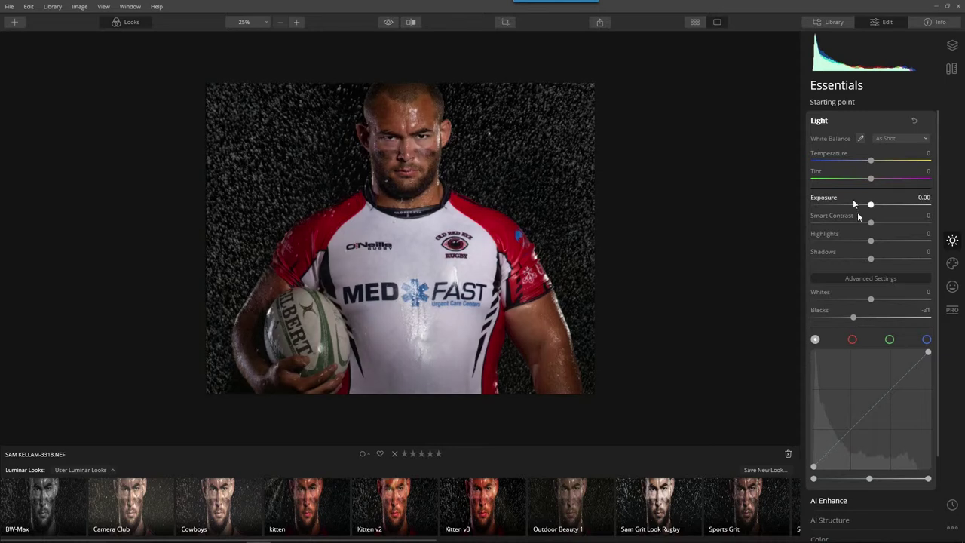
pyautogui.click(822, 123)
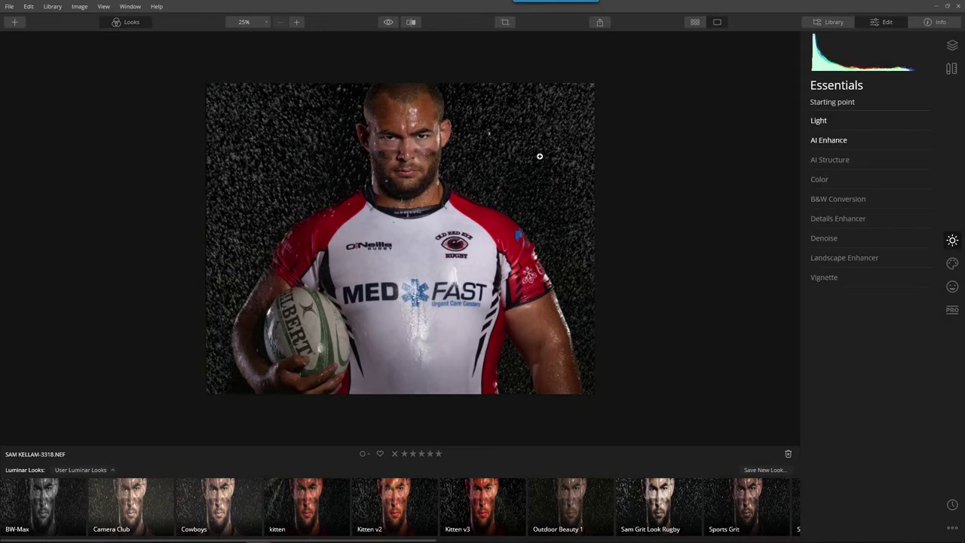
# Set Details Enhancer to Small Details 26, Medium Details 52 and Large Details 15
pyautogui.click(832, 219)
pyautogui.moveTo(884, 264); pyautogui.dragTo(884, 241)
pyautogui.moveTo(870, 278); pyautogui.dragTo(878, 279)
pyautogui.moveTo(884, 241); pyautogui.dragTo(887, 241)
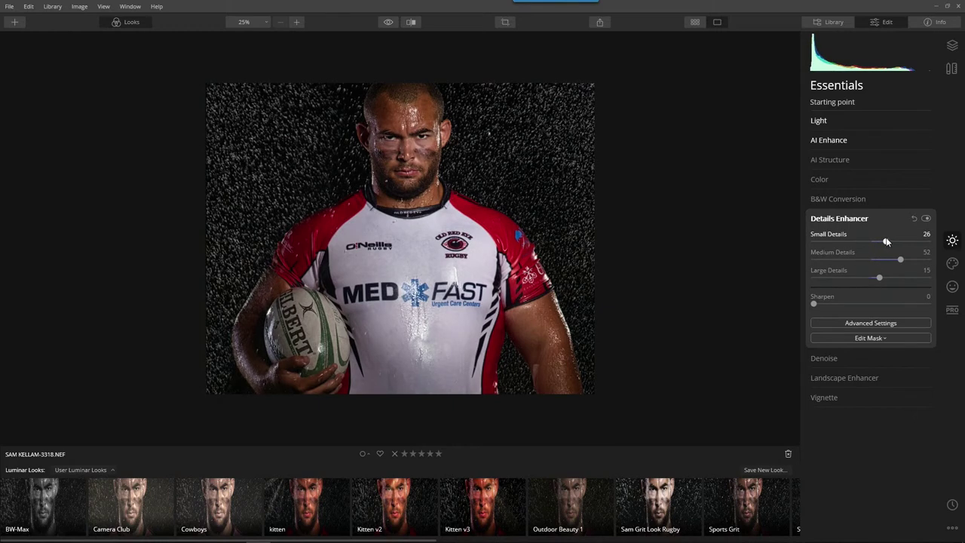
pyautogui.click(840, 220)
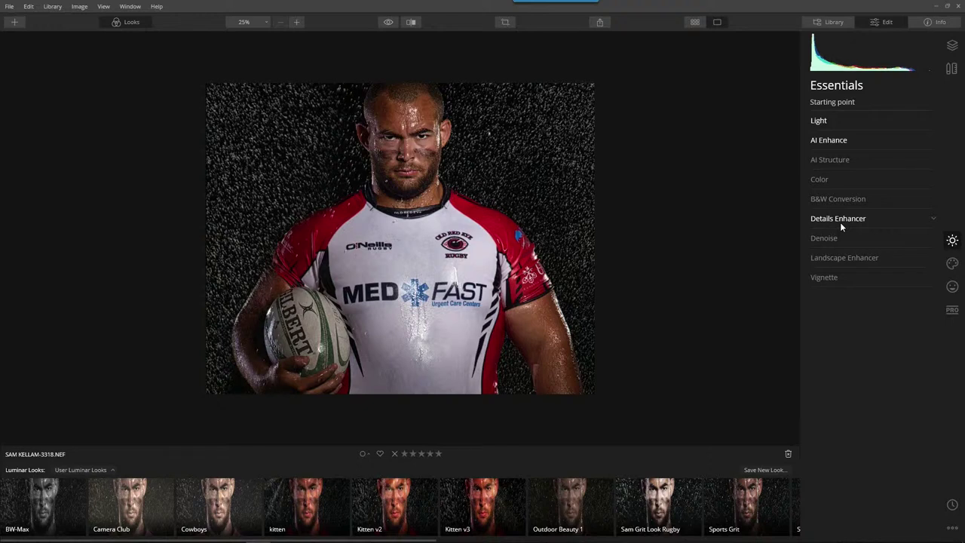
pyautogui.click(951, 262)
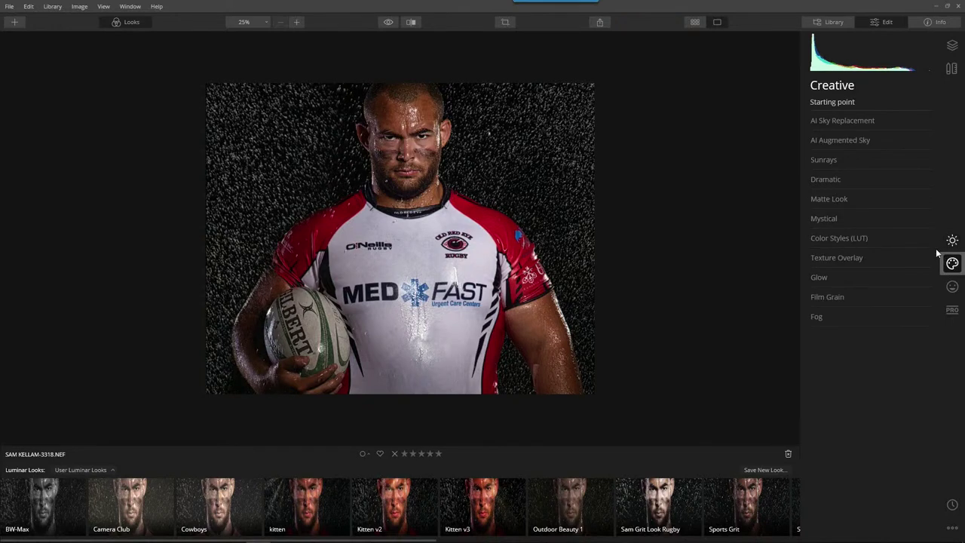
# Apply the Dramatic filter at Amount 70, Local Contrast 74 and Brightness 29
pyautogui.click(825, 179)
pyautogui.moveTo(812, 202); pyautogui.dragTo(901, 205)
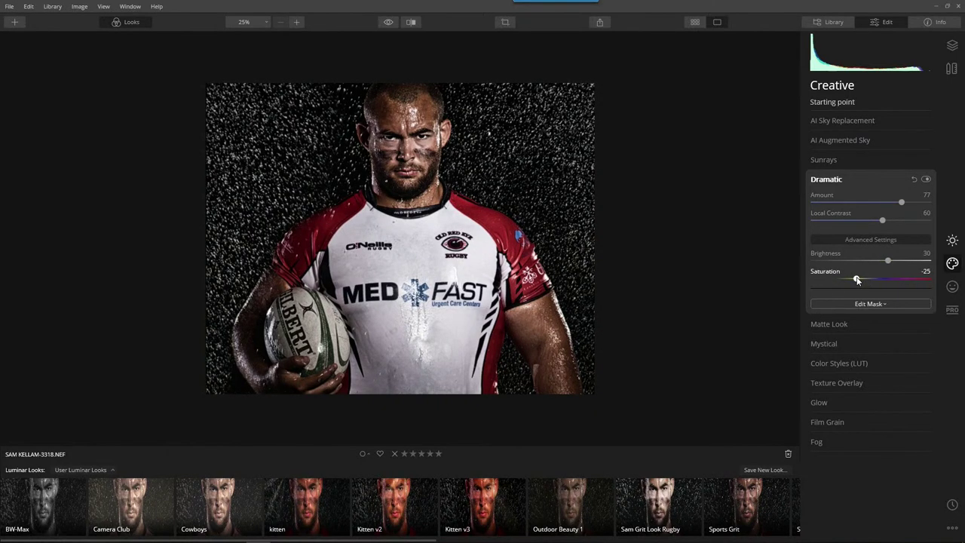
pyautogui.moveTo(888, 262)
pyautogui.mouseDown()
pyautogui.moveTo(851, 263)
pyautogui.moveTo(894, 263)
pyautogui.moveTo(885, 264)
pyautogui.mouseUp()
pyautogui.moveTo(883, 222)
pyautogui.mouseDown()
pyautogui.moveTo(903, 224)
pyautogui.moveTo(892, 226)
pyautogui.mouseUp()
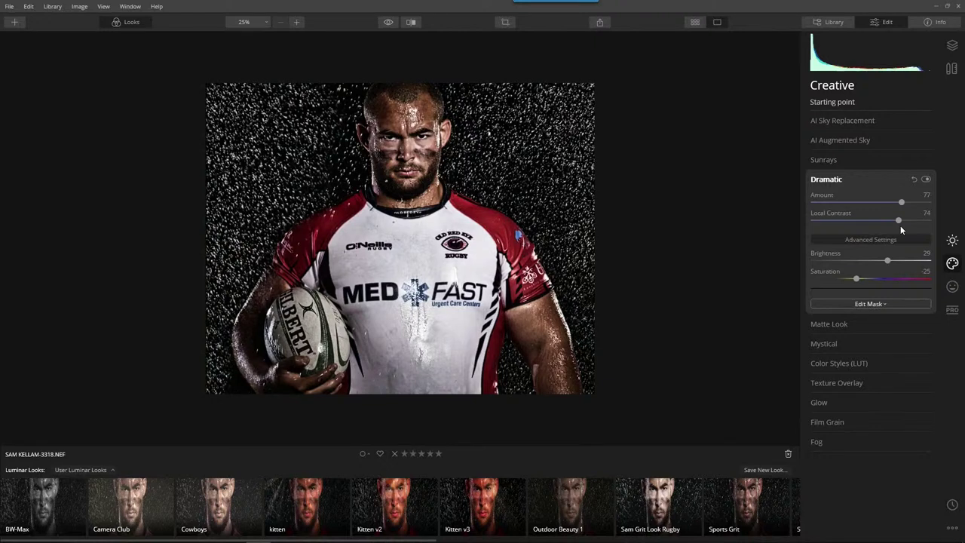
pyautogui.moveTo(902, 202)
pyautogui.mouseDown()
pyautogui.moveTo(876, 203)
pyautogui.moveTo(895, 207)
pyautogui.mouseUp()
pyautogui.click(923, 179)
pyautogui.click(923, 179)
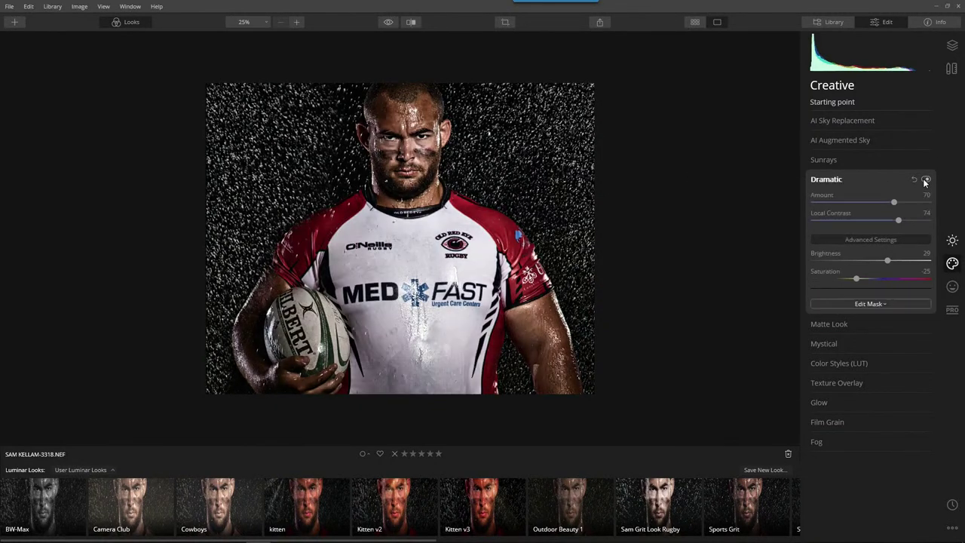
pyautogui.click(829, 182)
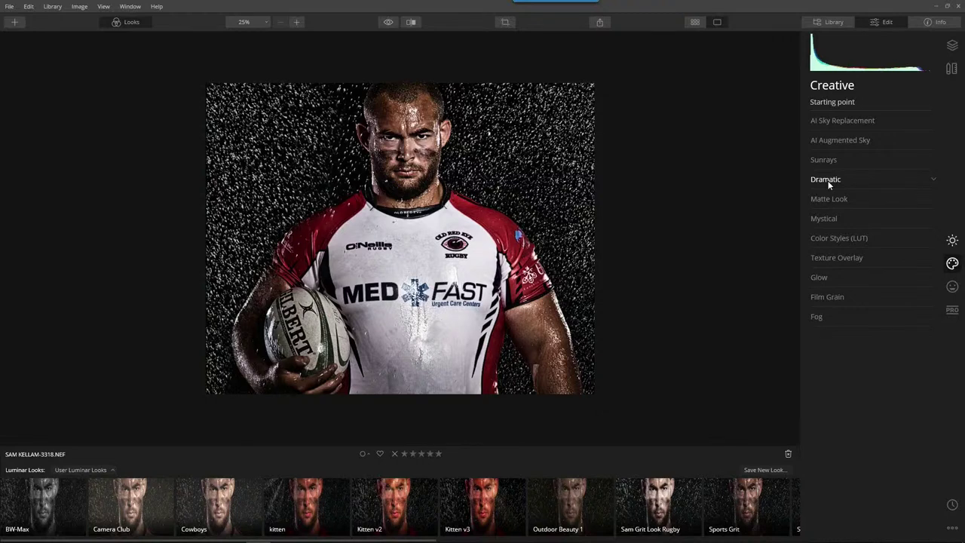
# Try the Mystical filter but leave its Amount at 0
pyautogui.click(823, 219)
pyautogui.moveTo(817, 242)
pyautogui.mouseDown()
pyautogui.moveTo(846, 241)
pyautogui.moveTo(806, 243)
pyautogui.mouseUp()
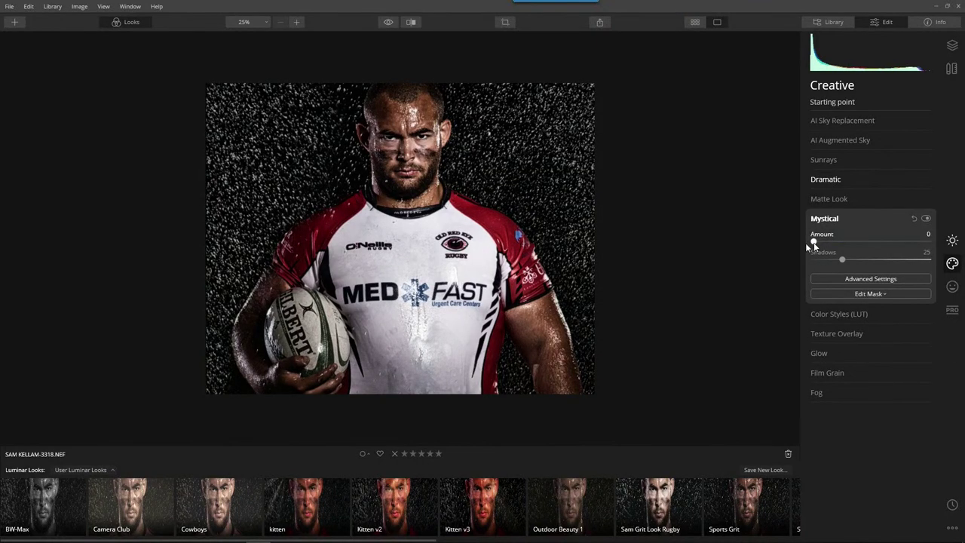
pyautogui.click(821, 217)
pyautogui.click(952, 286)
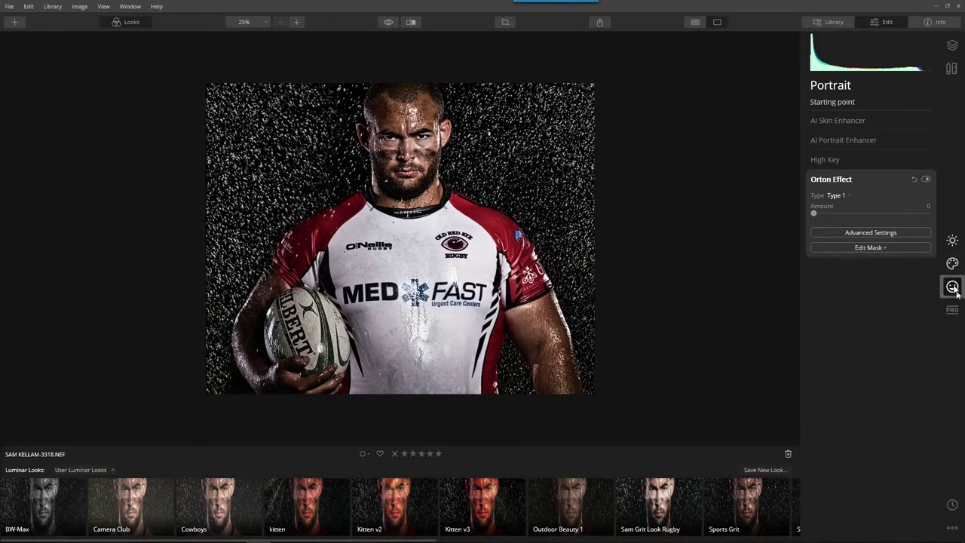
# Add a soft Orton Effect glow, comparing it against the original
pyautogui.moveTo(813, 214); pyautogui.dragTo(832, 220)
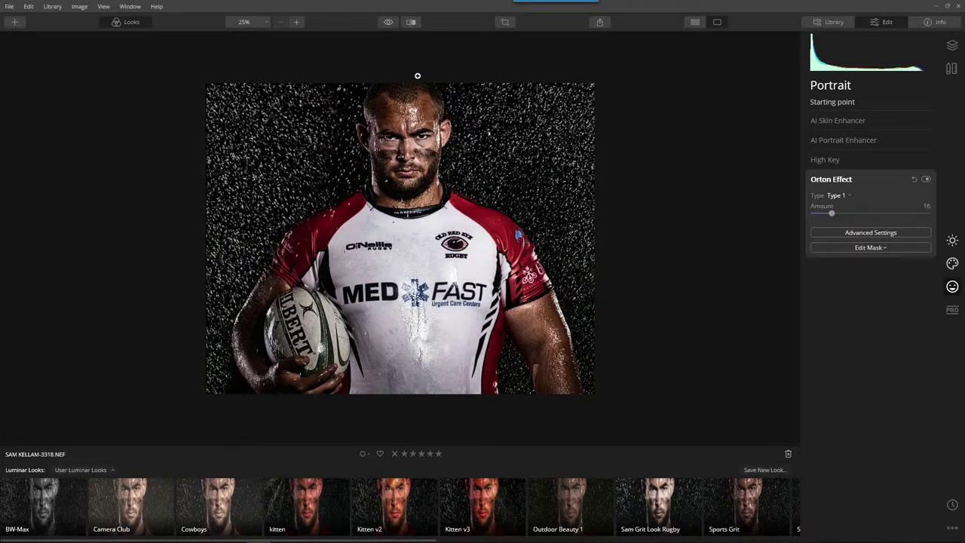
pyautogui.click(387, 23)
pyautogui.click(387, 23)
pyautogui.click(927, 179)
pyautogui.click(926, 179)
pyautogui.click(833, 181)
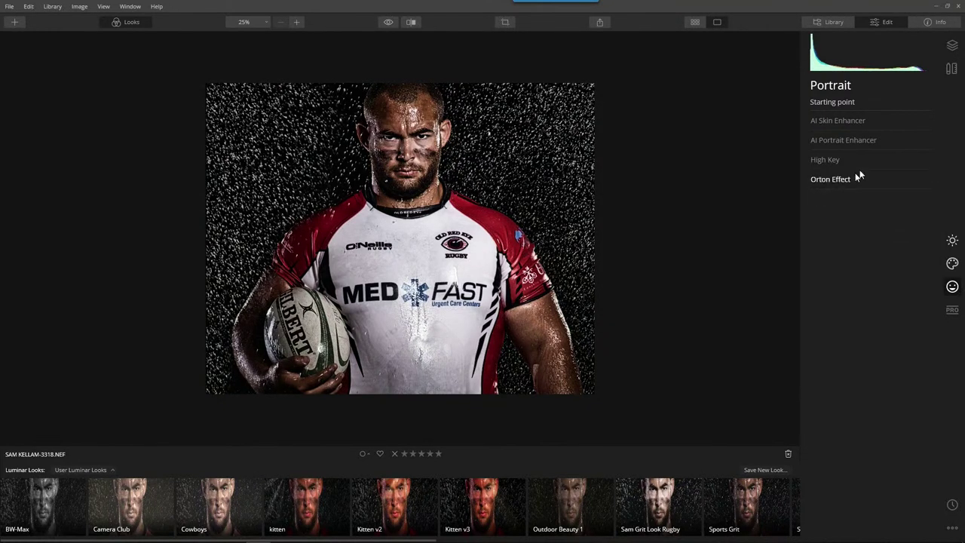
# Set AI Portrait Enhancer Face Light to 21 and Eye Enhancer to 88
pyautogui.click(860, 140)
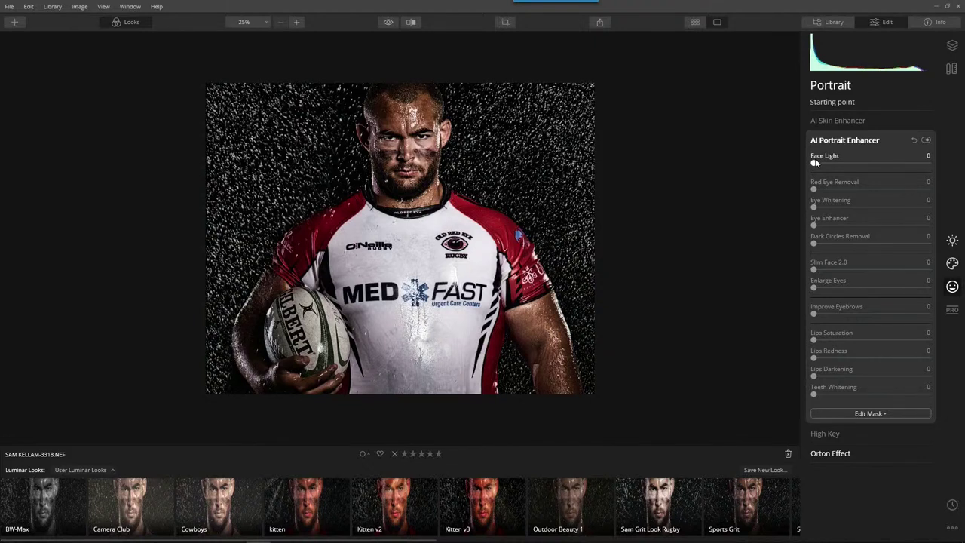
pyautogui.moveTo(813, 164); pyautogui.dragTo(837, 169)
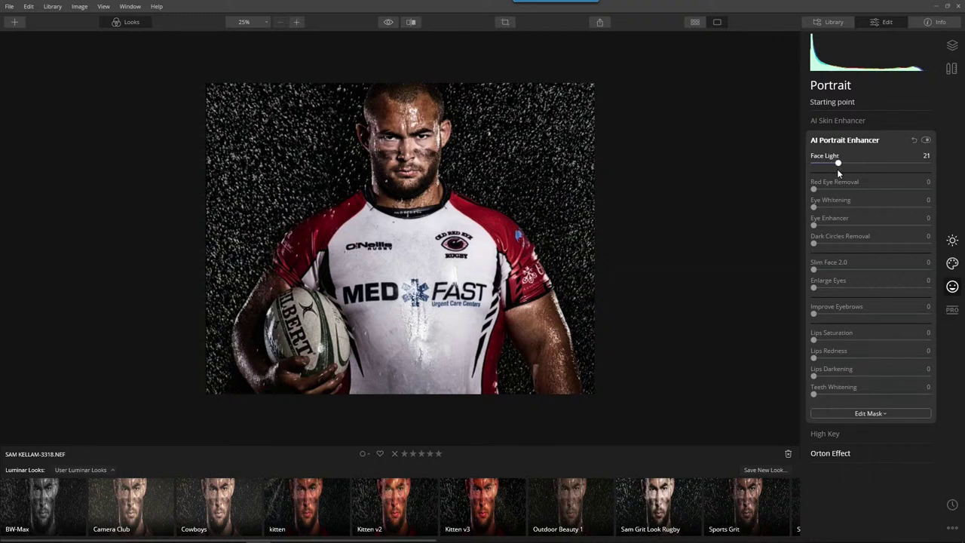
pyautogui.moveTo(814, 224); pyautogui.dragTo(914, 224)
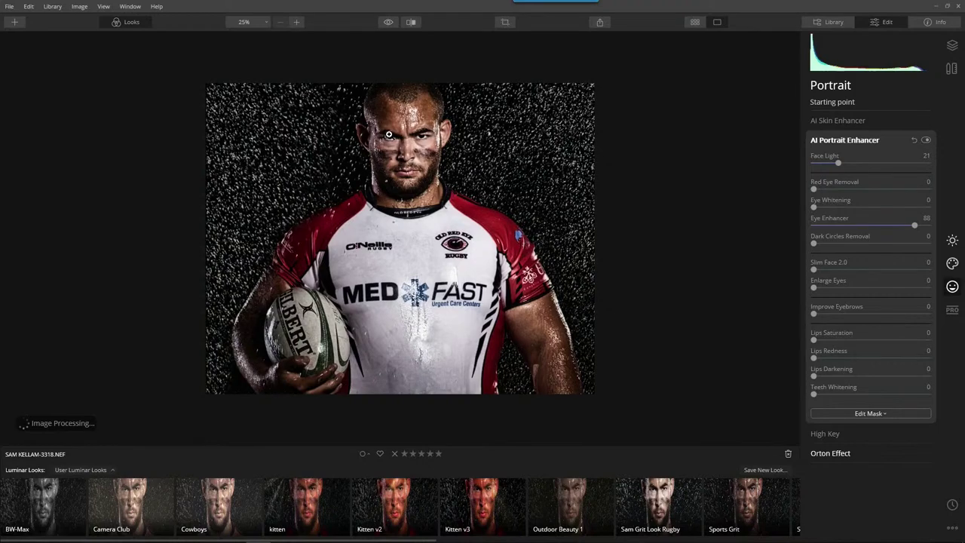
pyautogui.scroll(5, 392, 135)
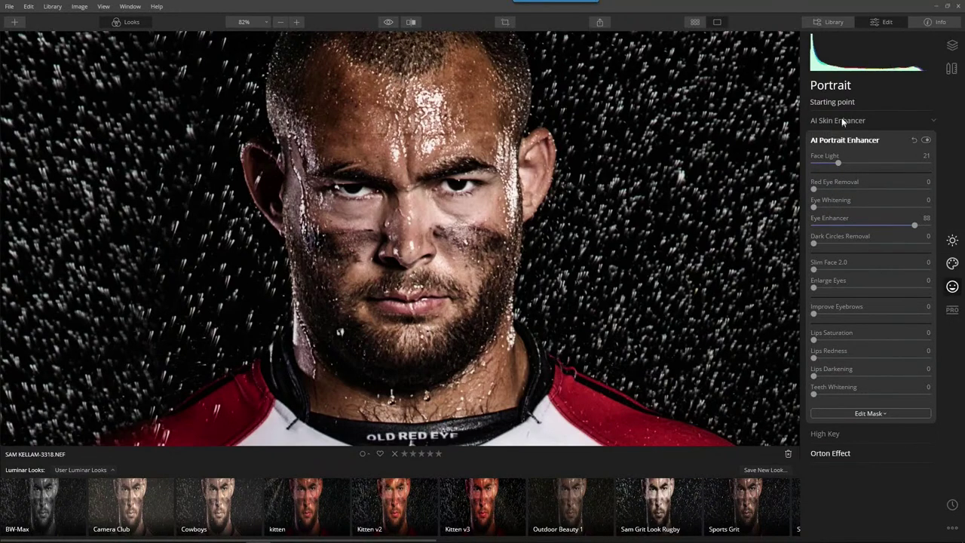
pyautogui.click(952, 263)
pyautogui.hotkey('ctrl', '0')
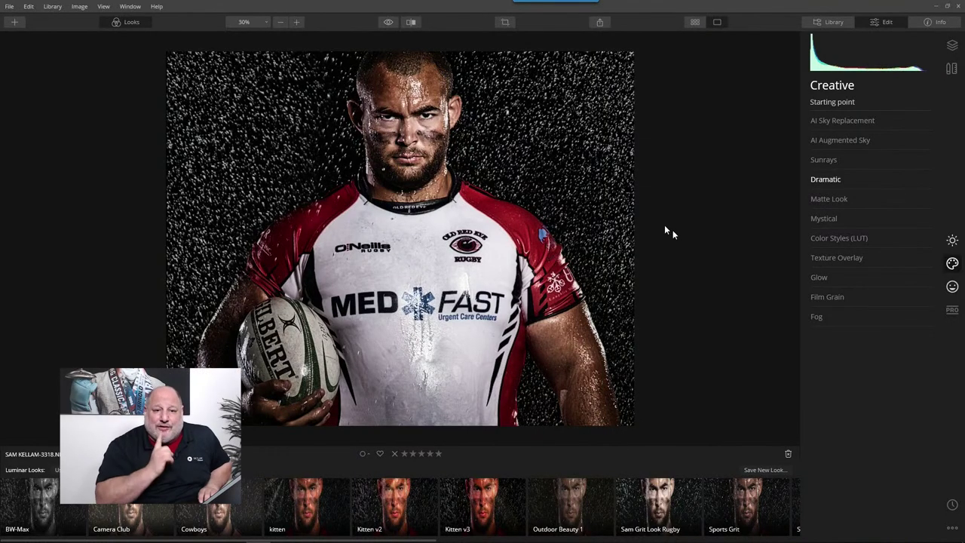
# Convert the photo to black and white with B&W Conversion
pyautogui.click(952, 240)
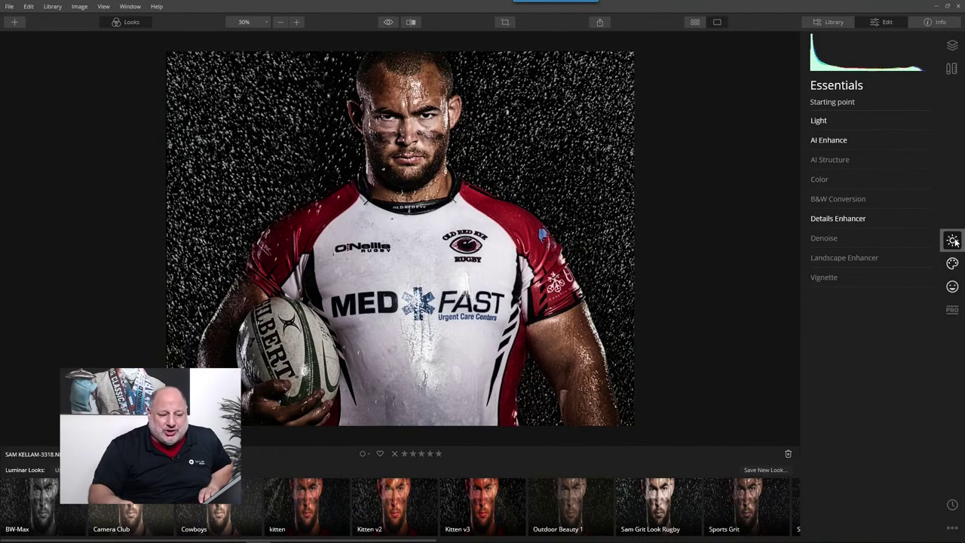
pyautogui.click(847, 199)
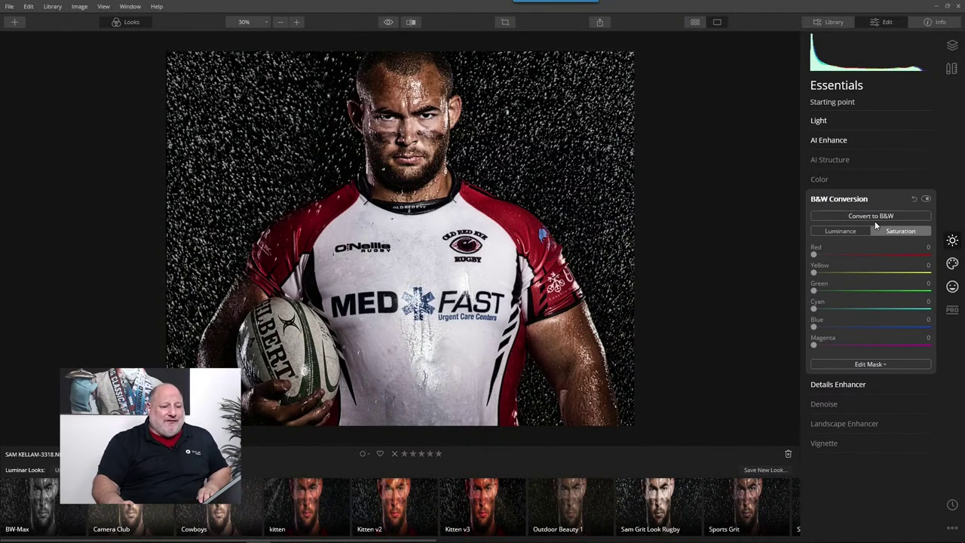
pyautogui.click(874, 217)
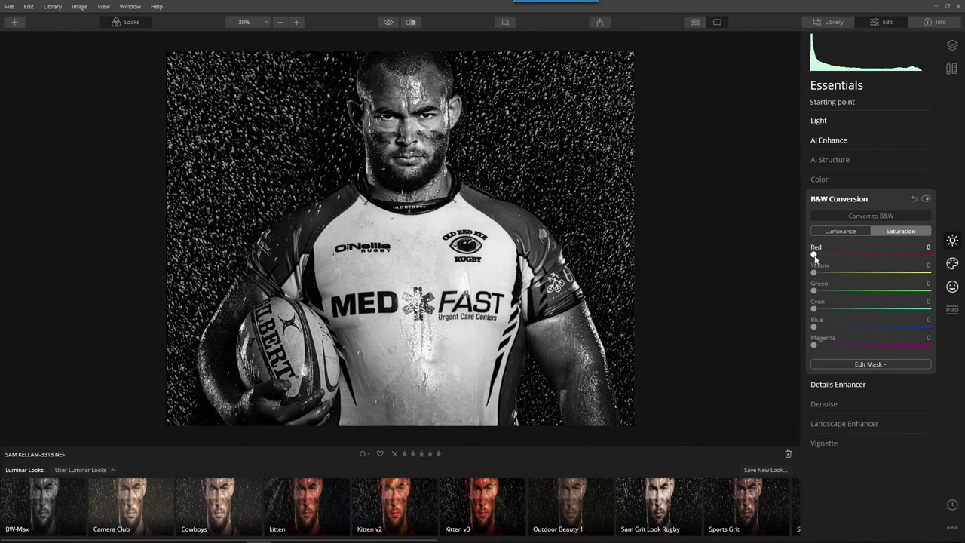
# Restore colour saturation: Red 47, Yellow 32, Green 123, Cyan 139, Blue 60, undoing the Magenta boost
pyautogui.moveTo(814, 257); pyautogui.dragTo(844, 257)
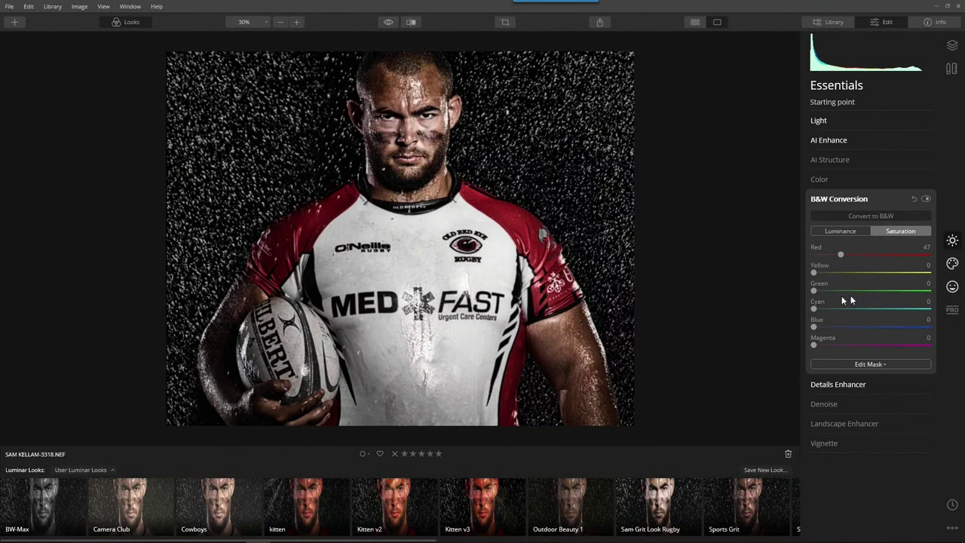
pyautogui.moveTo(814, 272); pyautogui.dragTo(831, 290)
pyautogui.moveTo(814, 290); pyautogui.dragTo(935, 296)
pyautogui.moveTo(931, 291); pyautogui.dragTo(884, 303)
pyautogui.moveTo(816, 310); pyautogui.dragTo(909, 327)
pyautogui.moveTo(814, 329); pyautogui.dragTo(849, 346)
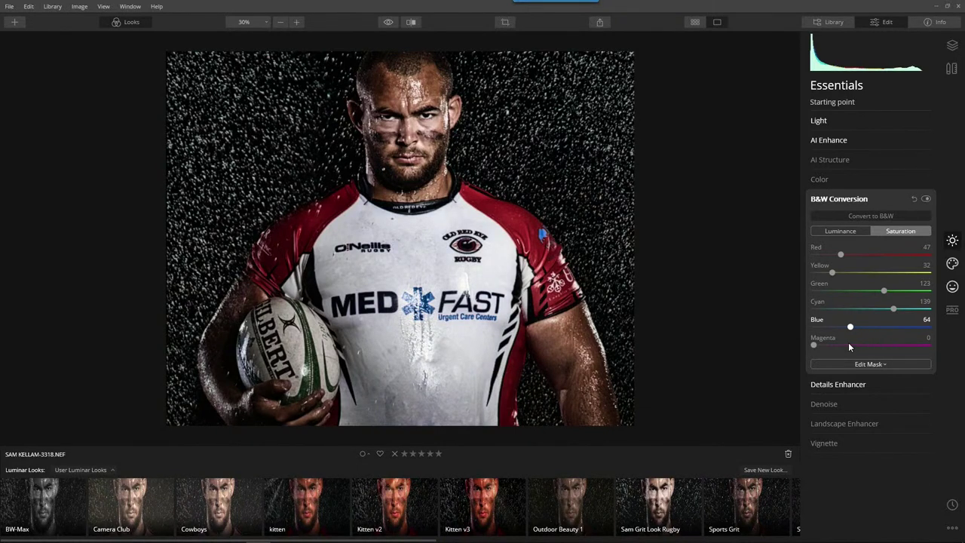
pyautogui.moveTo(846, 347); pyautogui.dragTo(935, 346)
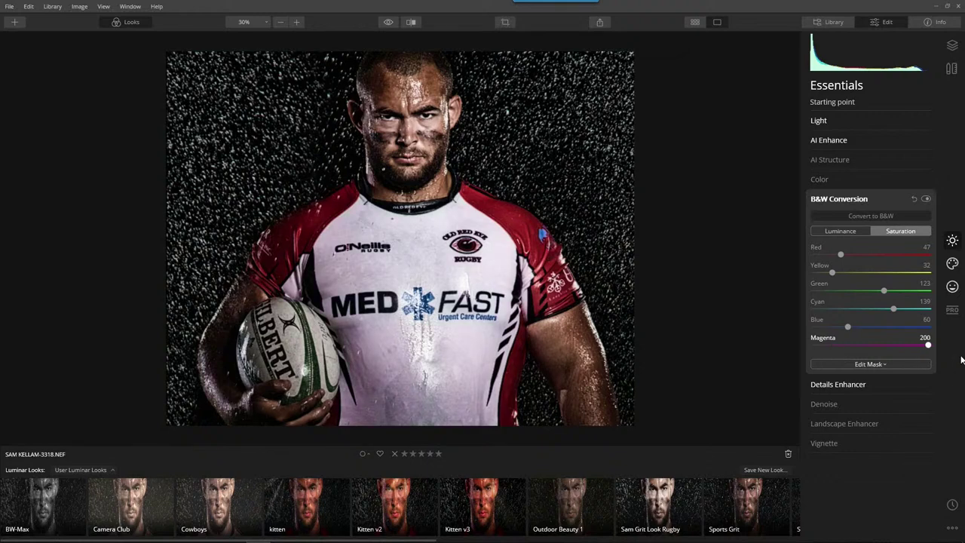
pyautogui.hotkey('ctrl', 'z')
# Compare B&W Conversion off and on twice, then lower Red saturation to 39
pyautogui.click(925, 201)
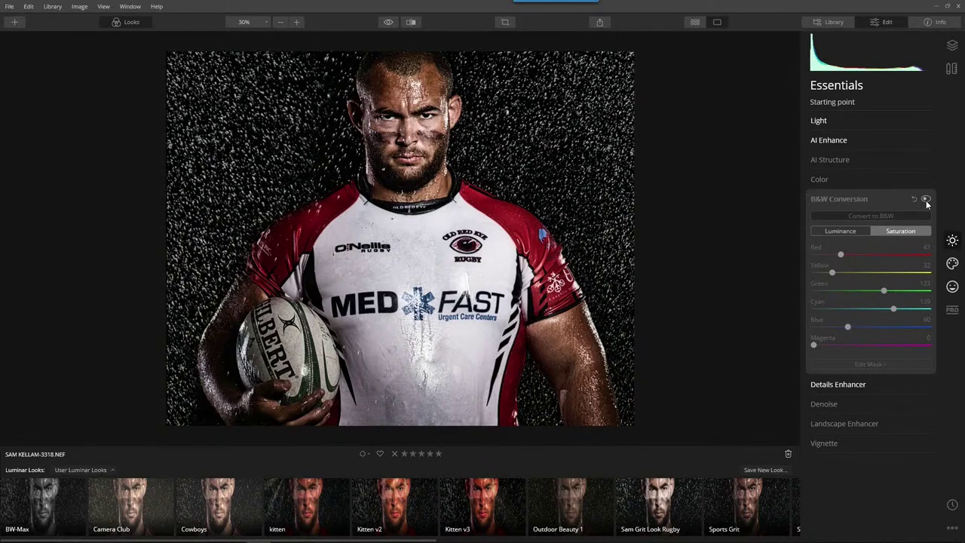
pyautogui.click(925, 201)
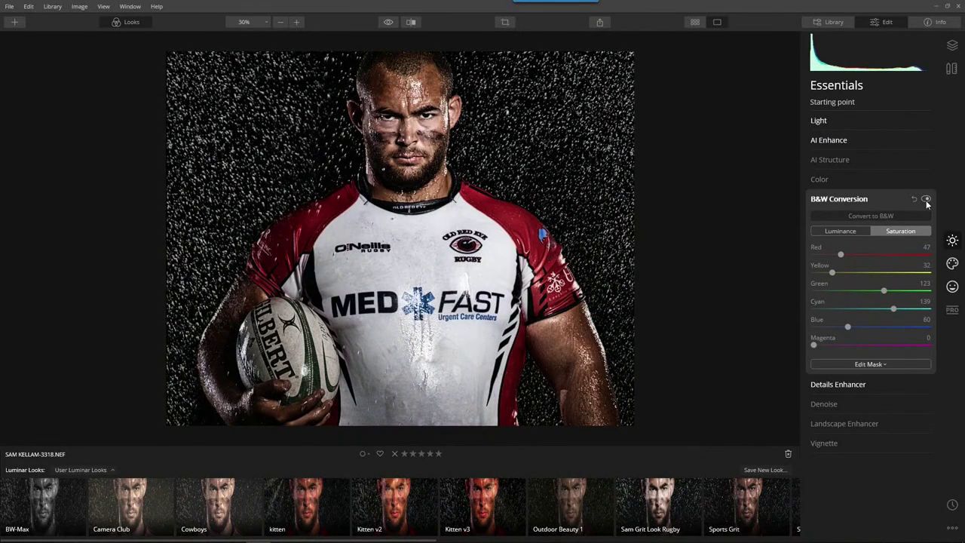
pyautogui.click(925, 200)
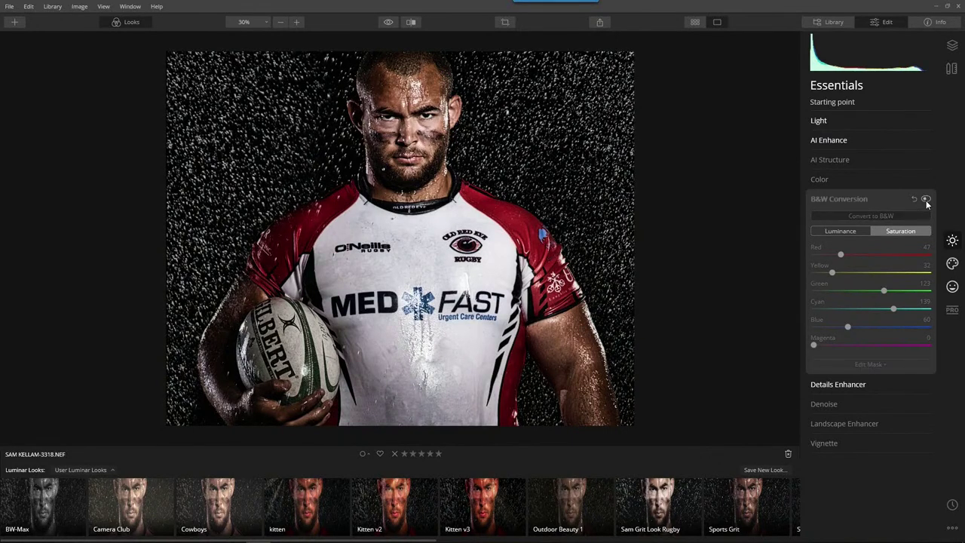
pyautogui.click(925, 201)
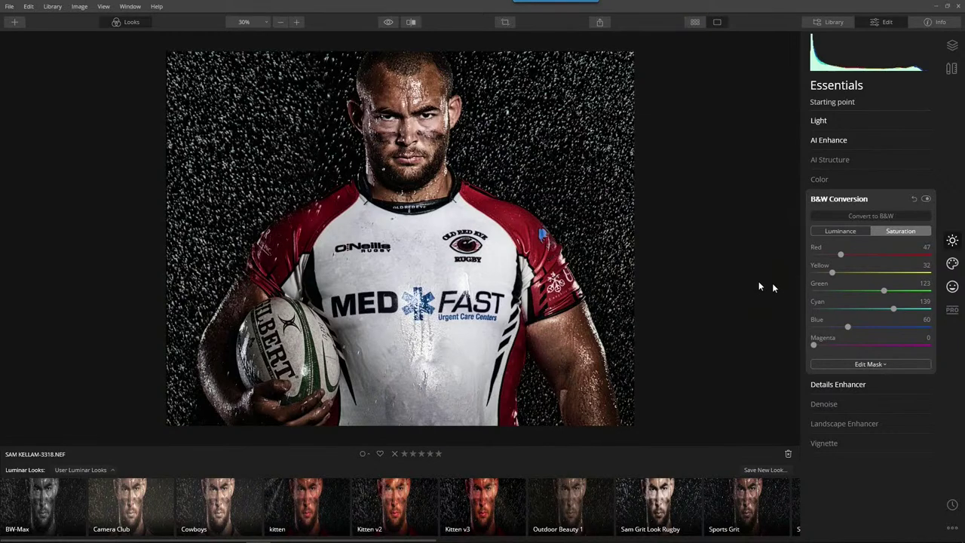
pyautogui.moveTo(840, 254); pyautogui.dragTo(837, 254)
# Darken the photo's bottom with Adjustable Gradient at Exposure -81 and Shadows -15
pyautogui.click(953, 309)
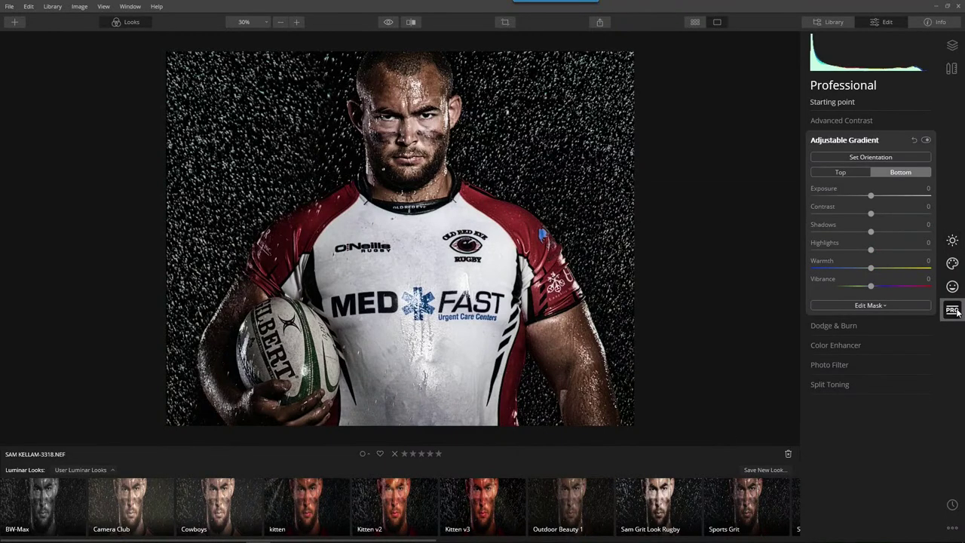
pyautogui.click(854, 143)
pyautogui.click(855, 144)
pyautogui.moveTo(871, 195); pyautogui.dragTo(825, 199)
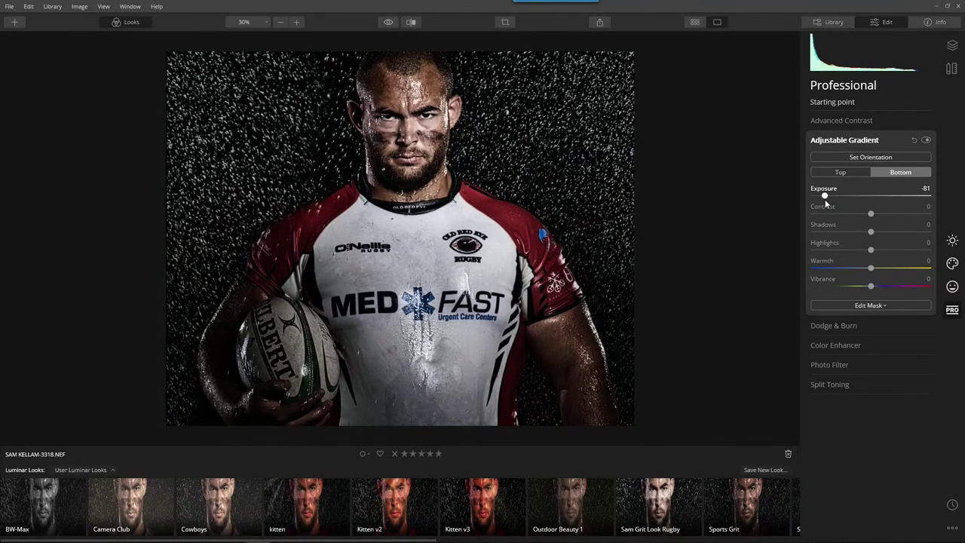
pyautogui.moveTo(870, 231); pyautogui.dragTo(843, 232)
pyautogui.moveTo(844, 232); pyautogui.dragTo(866, 231)
pyautogui.click(874, 306)
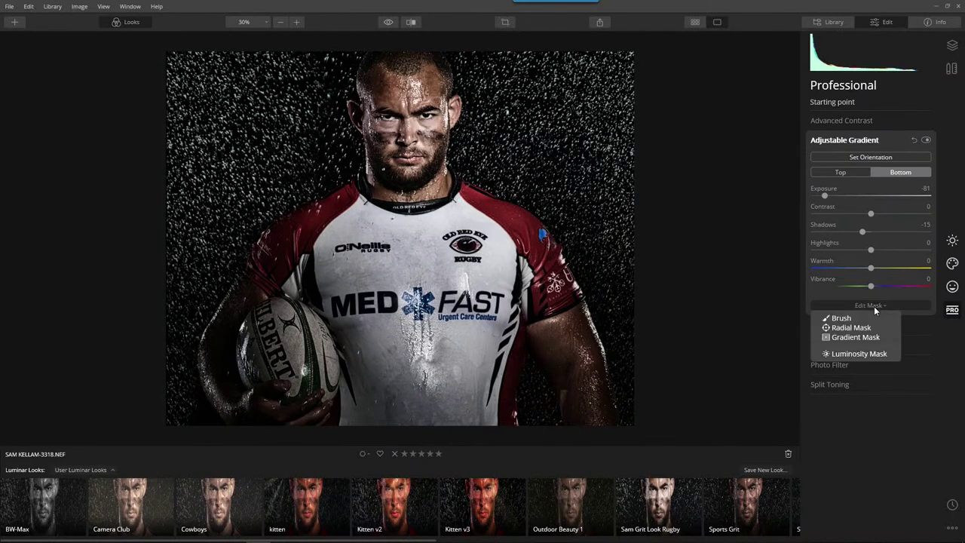
# Erase the gradient's darkening from the rugby ball with a size-64 brush, checking the mask overlay
pyautogui.click(852, 321)
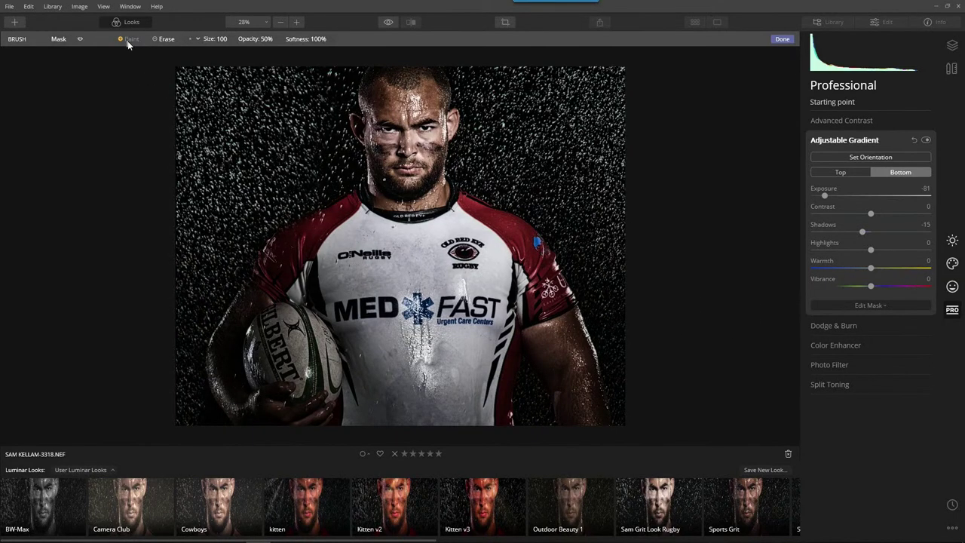
pyautogui.click(162, 40)
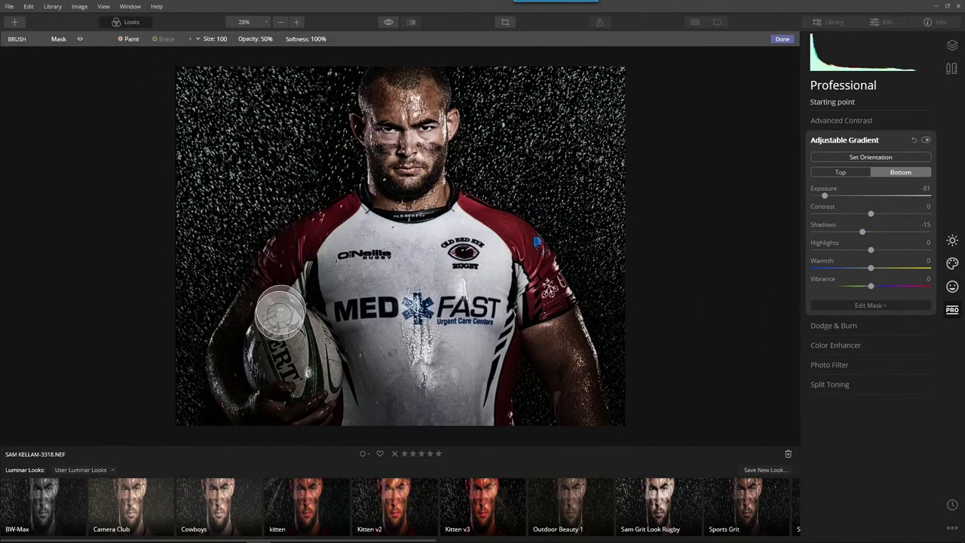
pyautogui.moveTo(269, 334)
pyautogui.mouseDown()
pyautogui.moveTo(297, 382)
pyautogui.moveTo(283, 329)
pyautogui.moveTo(298, 356)
pyautogui.moveTo(308, 343)
pyautogui.moveTo(314, 380)
pyautogui.moveTo(315, 333)
pyautogui.moveTo(345, 351)
pyautogui.moveTo(294, 314)
pyautogui.moveTo(307, 373)
pyautogui.moveTo(287, 318)
pyautogui.moveTo(265, 341)
pyautogui.moveTo(263, 369)
pyautogui.moveTo(318, 360)
pyautogui.moveTo(301, 324)
pyautogui.moveTo(279, 327)
pyautogui.moveTo(309, 387)
pyautogui.moveTo(301, 338)
pyautogui.moveTo(318, 386)
pyautogui.moveTo(300, 316)
pyautogui.moveTo(313, 380)
pyautogui.moveTo(314, 331)
pyautogui.moveTo(322, 352)
pyautogui.moveTo(319, 387)
pyautogui.moveTo(264, 359)
pyautogui.moveTo(264, 383)
pyautogui.moveTo(322, 395)
pyautogui.moveTo(380, 390)
pyautogui.moveTo(274, 369)
pyautogui.moveTo(258, 351)
pyautogui.moveTo(266, 321)
pyautogui.mouseUp()
pyautogui.press('[')
pyautogui.press('[')
pyautogui.press('[')
pyautogui.press('[')
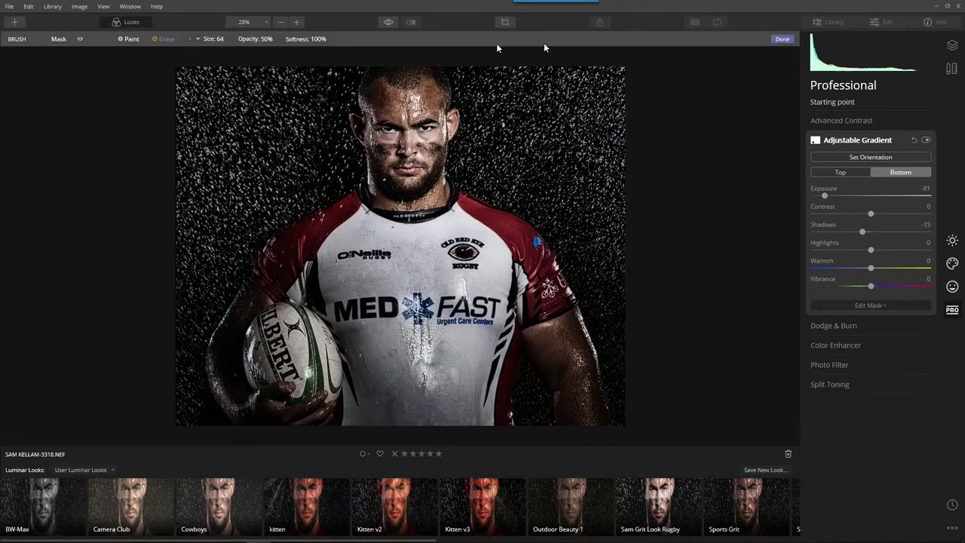
pyautogui.click(80, 38)
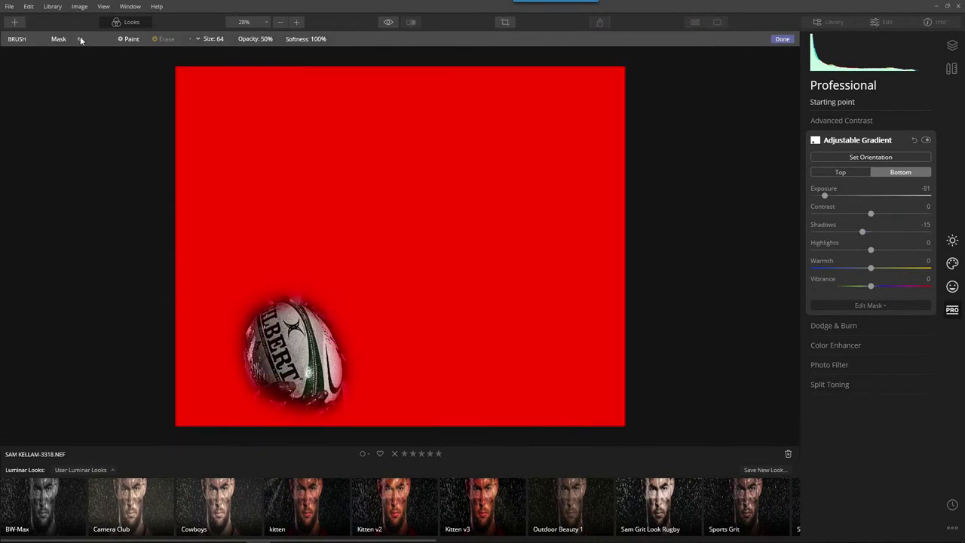
pyautogui.click(80, 38)
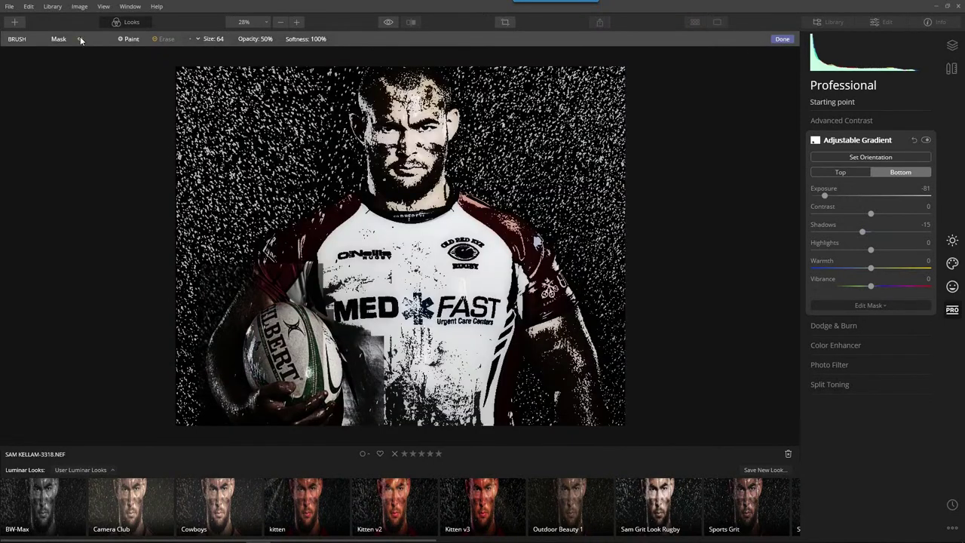
pyautogui.click(780, 40)
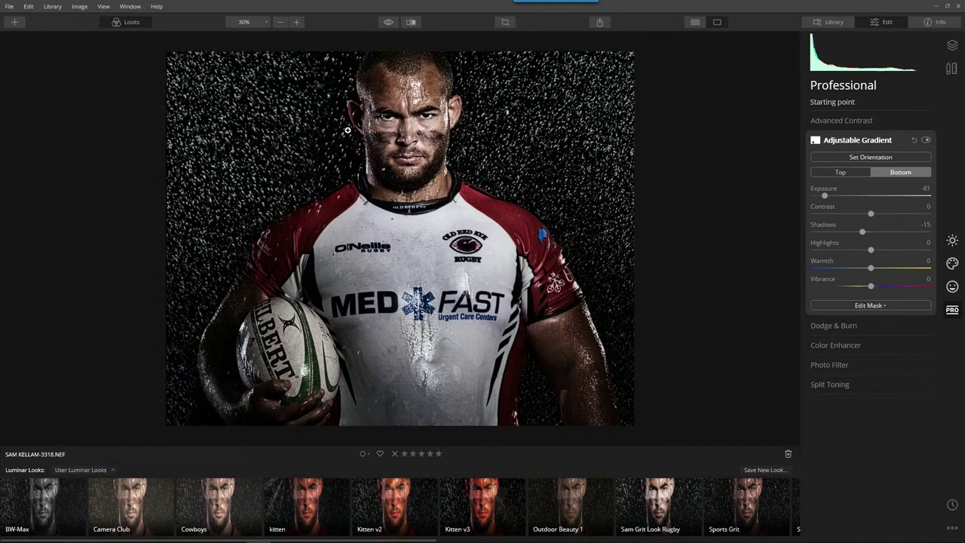
# Compare with the original, then apply a vignette at Amount -32
pyautogui.click(388, 22)
pyautogui.click(951, 239)
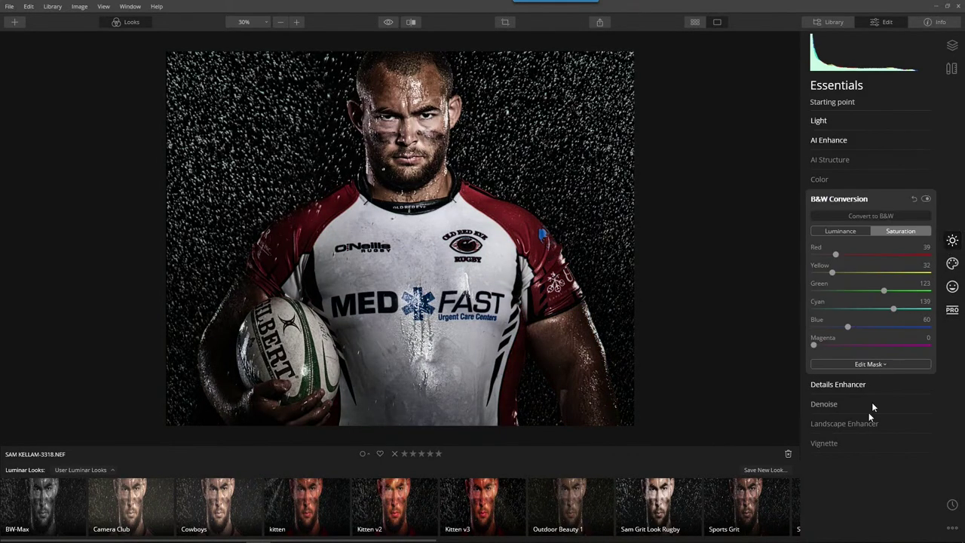
pyautogui.click(850, 445)
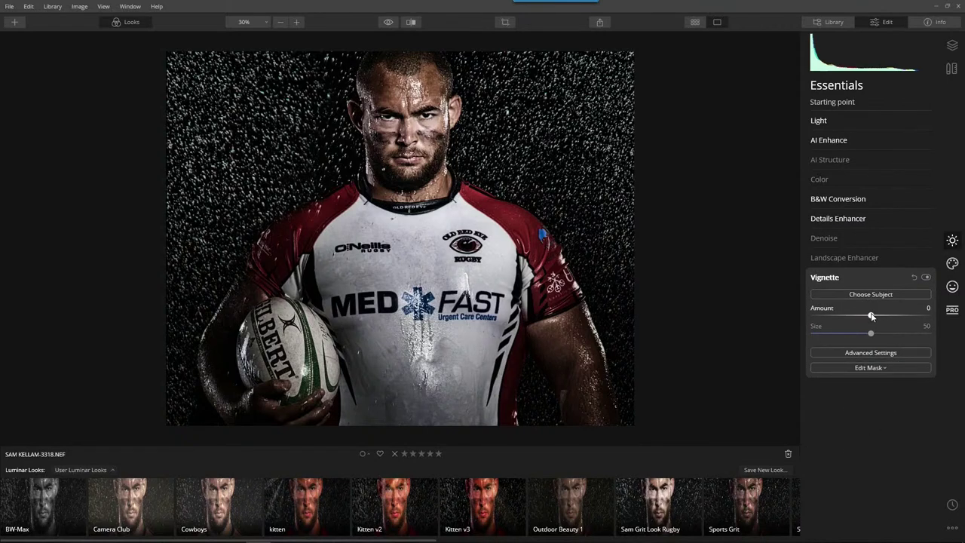
pyautogui.click(866, 316)
pyautogui.moveTo(863, 319)
pyautogui.mouseDown()
pyautogui.moveTo(844, 321)
pyautogui.moveTo(876, 319)
pyautogui.moveTo(852, 318)
pyautogui.mouseUp()
# Centre the vignette on the player and set Inner Light to 18
pyautogui.click(871, 294)
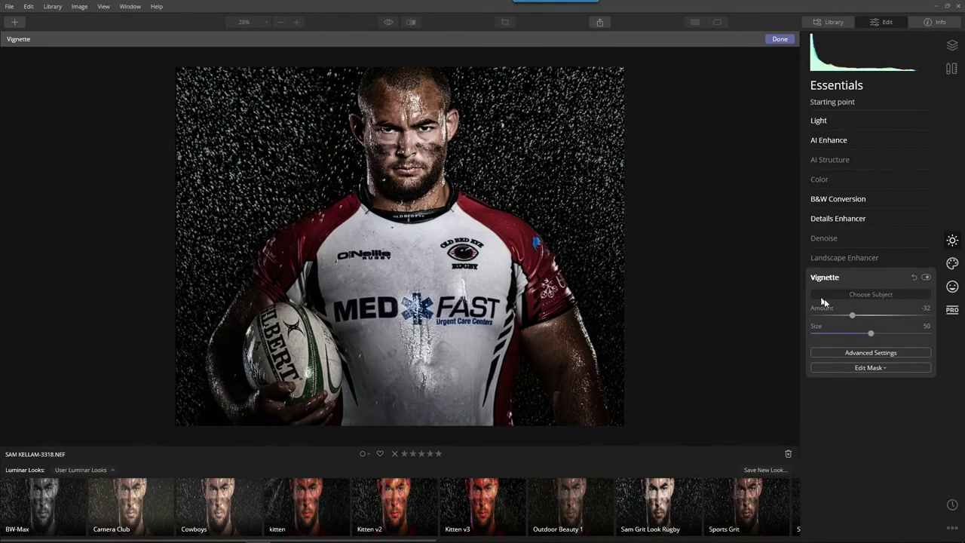
pyautogui.click(870, 352)
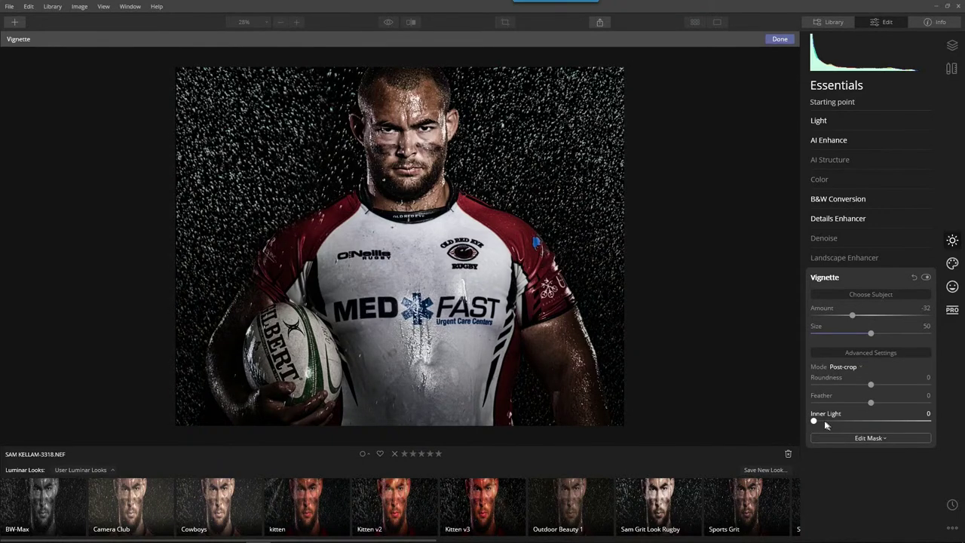
pyautogui.moveTo(814, 422); pyautogui.dragTo(833, 440)
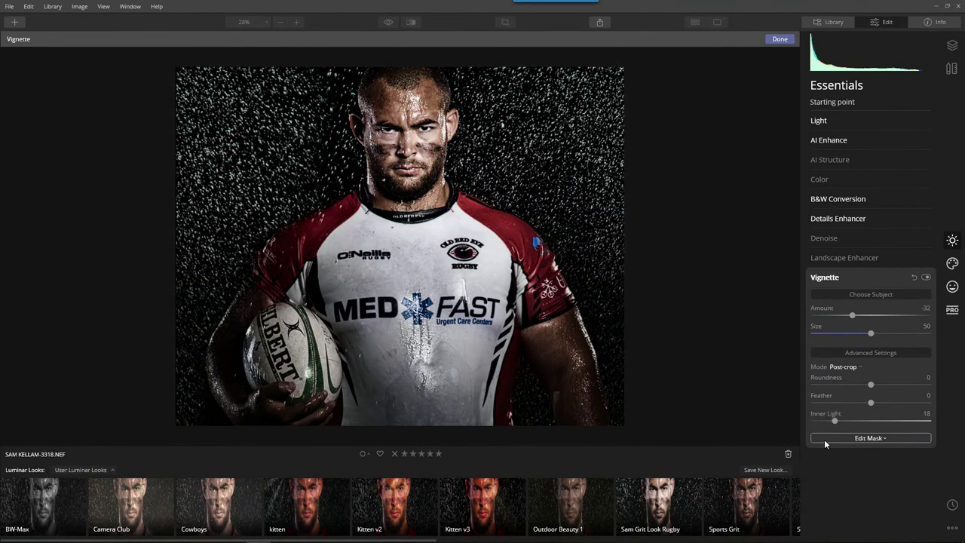
pyautogui.click(774, 41)
pyautogui.click(824, 277)
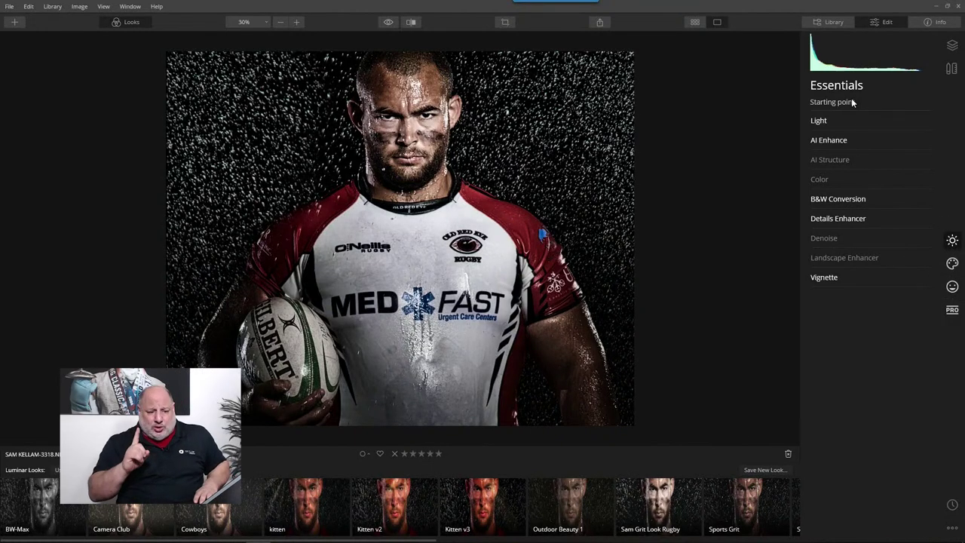
# Save the current edits as a new Luminar Look named 'Rugby Grit'
pyautogui.click(767, 469)
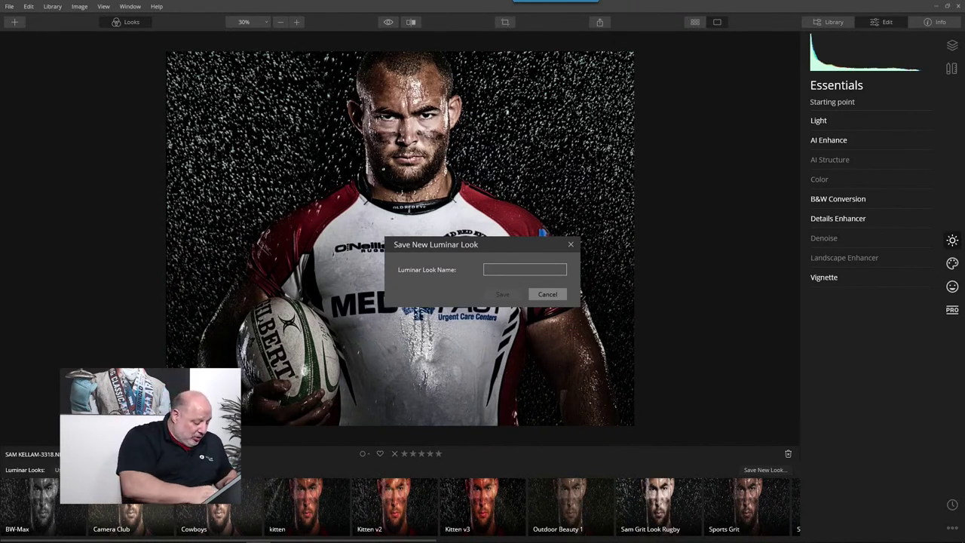
pyautogui.write('Rugby')
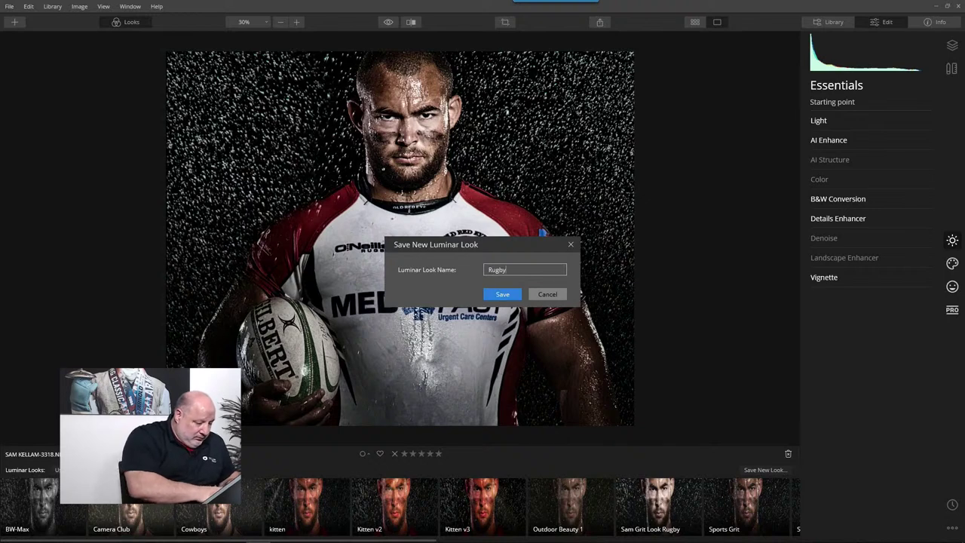
pyautogui.write(' Grit')
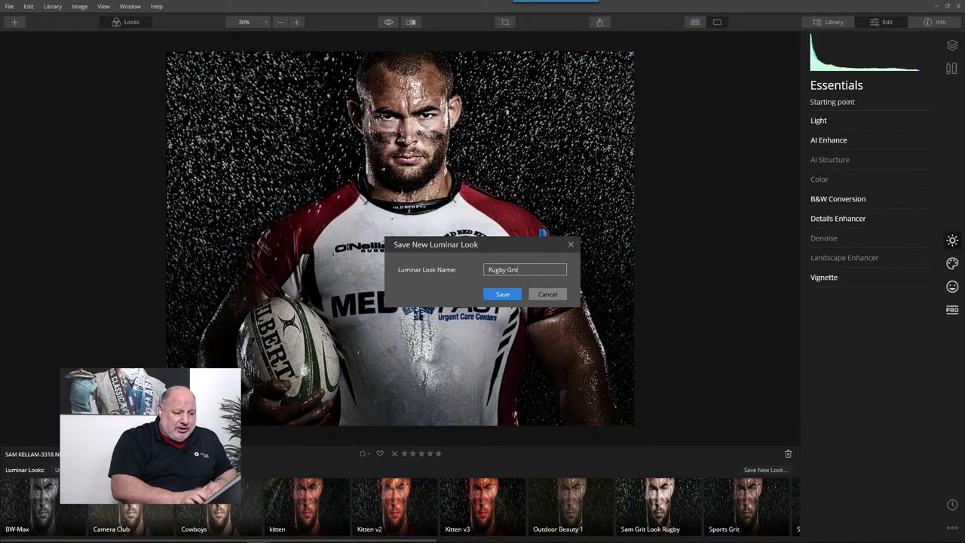
pyautogui.press('Return')
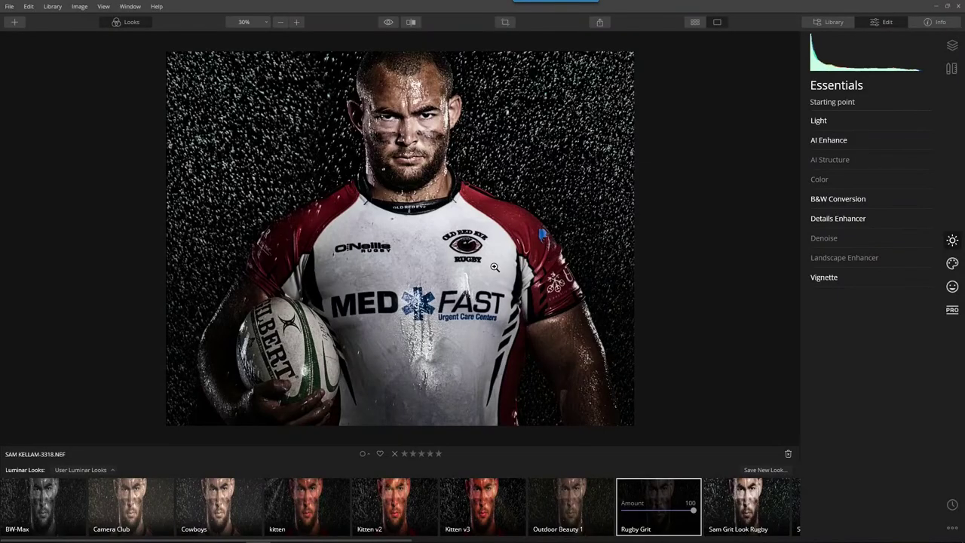
# Revert the photo to Original Image using the History panel
pyautogui.click(952, 504)
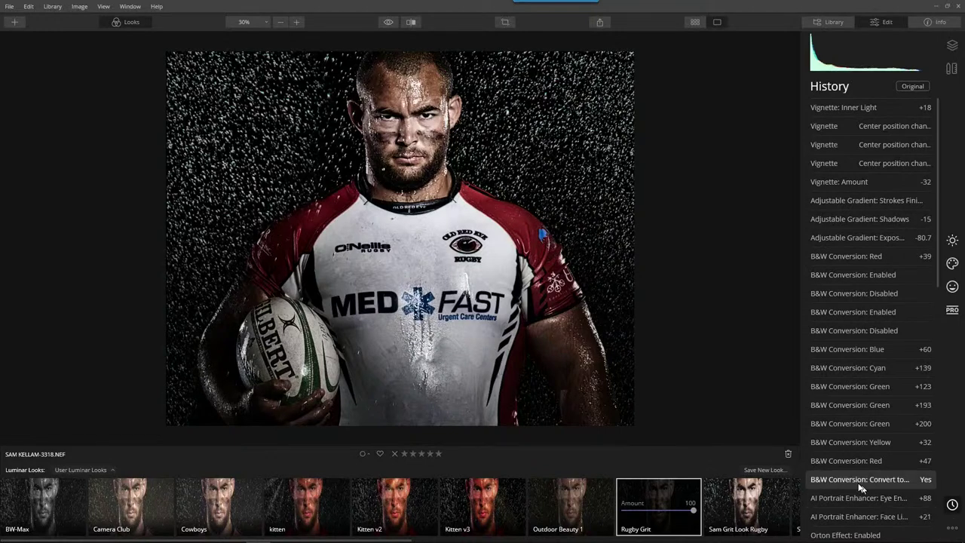
pyautogui.scroll(-5, 859, 467)
pyautogui.scroll(-3, 859, 479)
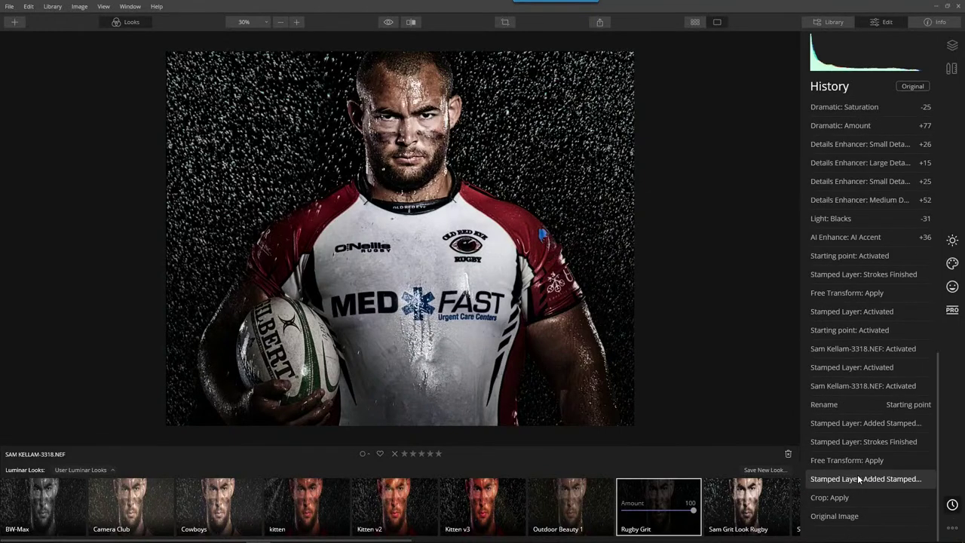
pyautogui.click(836, 516)
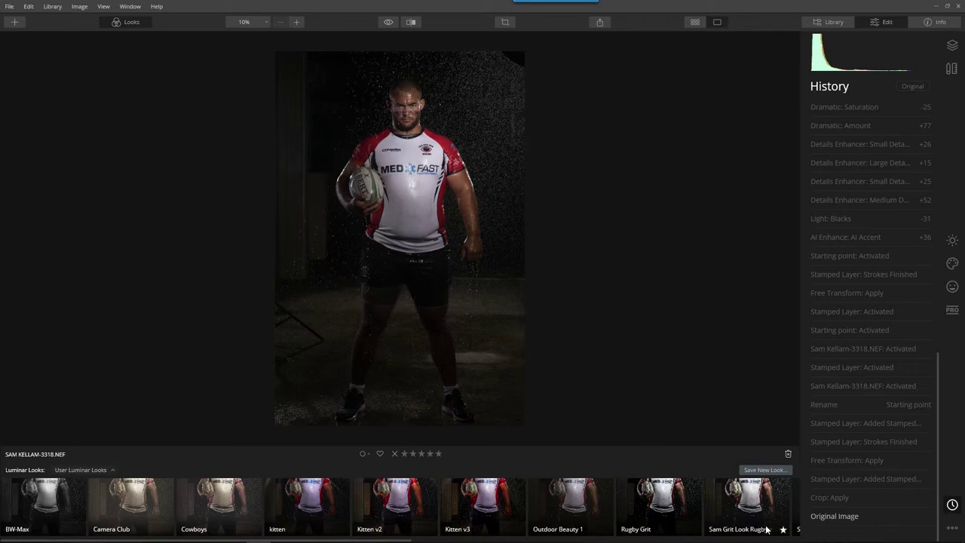
# Apply the Rugby Grit look at Amount 100 to the original photo and show its layers
pyautogui.click(677, 513)
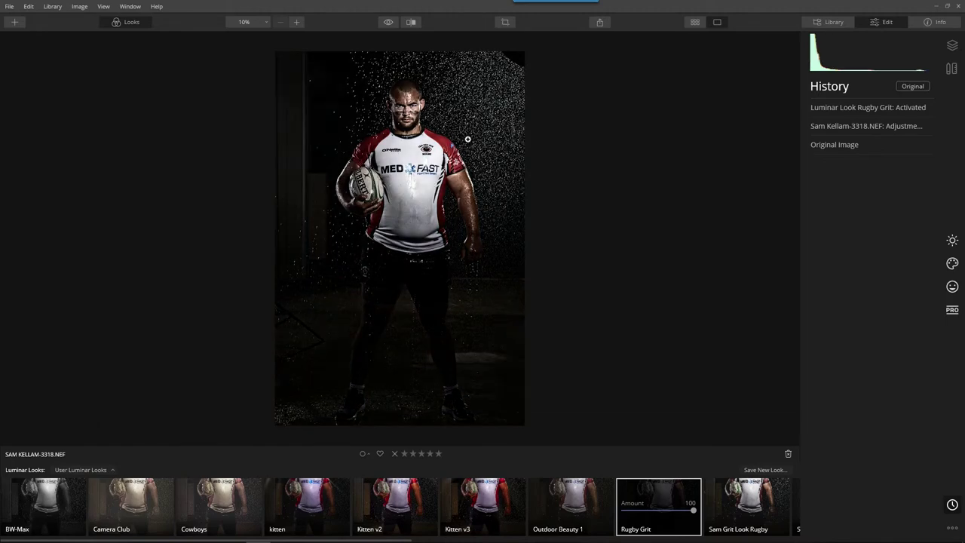
pyautogui.scroll(2, 411, 67)
pyautogui.scroll(1, 411, 68)
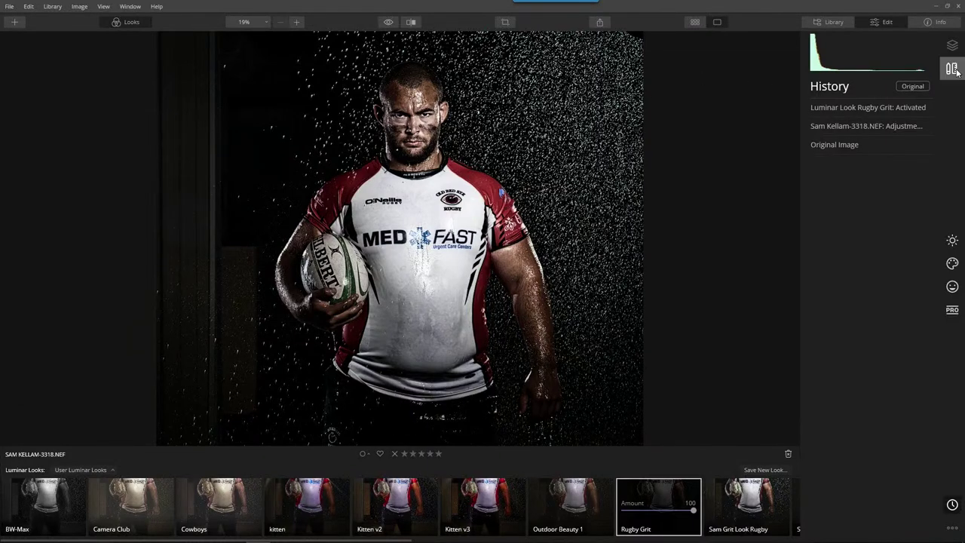
pyautogui.click(952, 45)
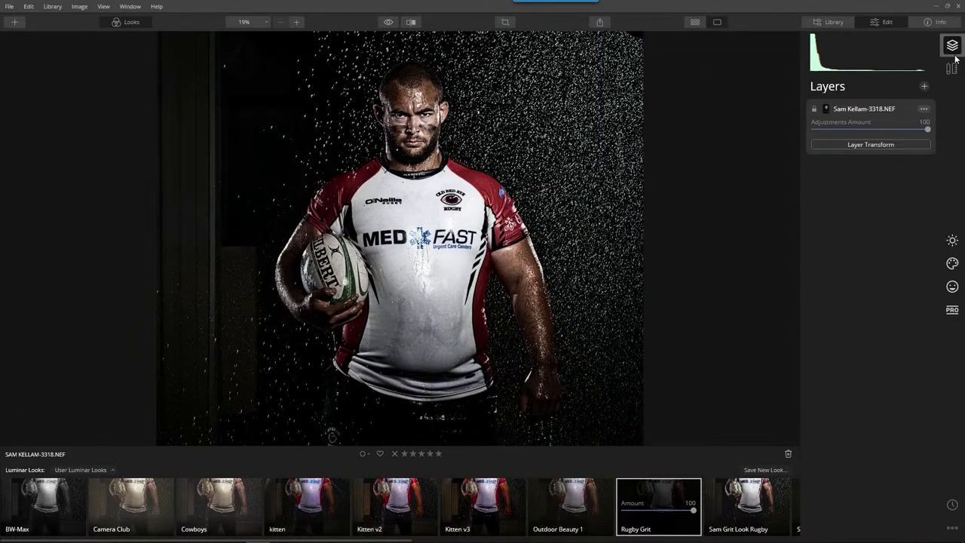
# Add a stamped layer merging the Rugby Grit edits above the original image
pyautogui.click(925, 87)
pyautogui.click(908, 118)
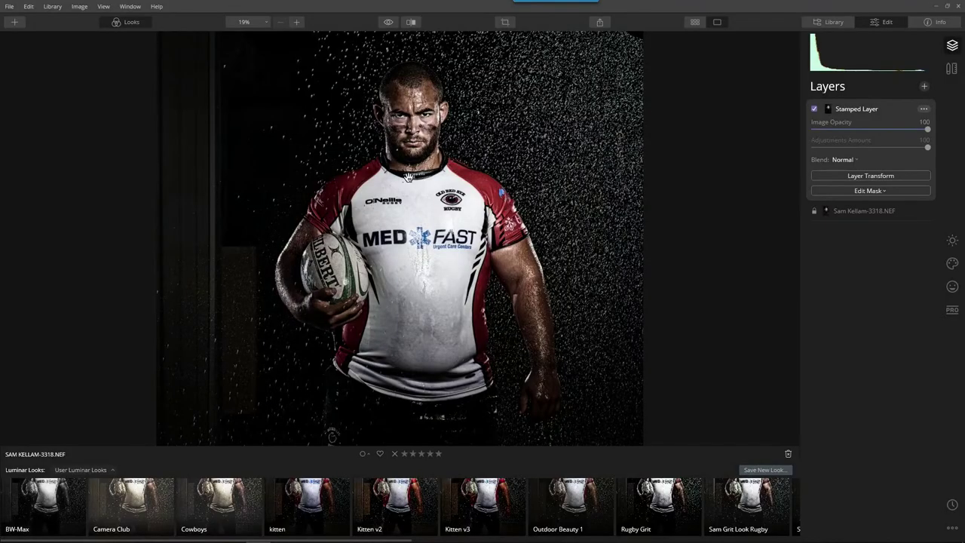
# Flip the stamped layer horizontally with Layer Transform
pyautogui.hotkey('ctrl', '-')
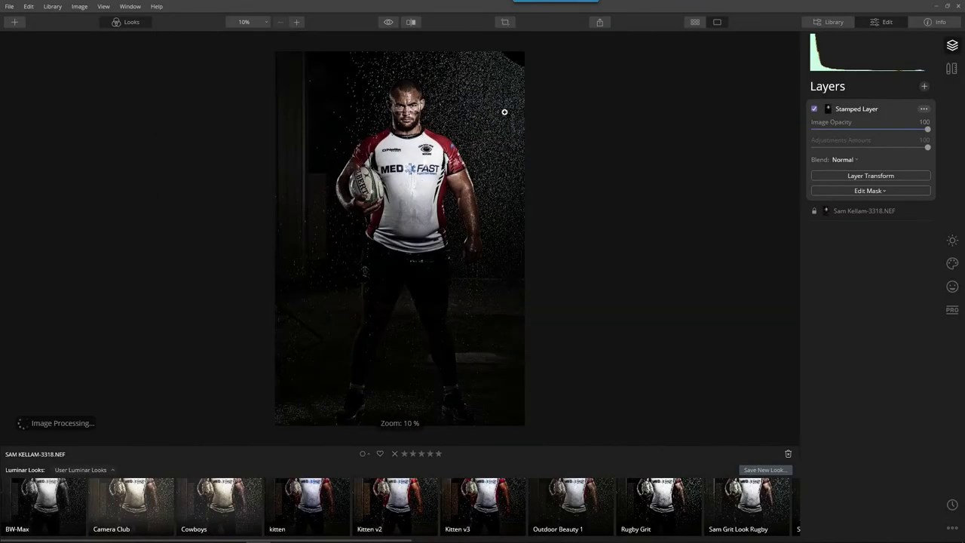
pyautogui.scroll(5, 412, 94)
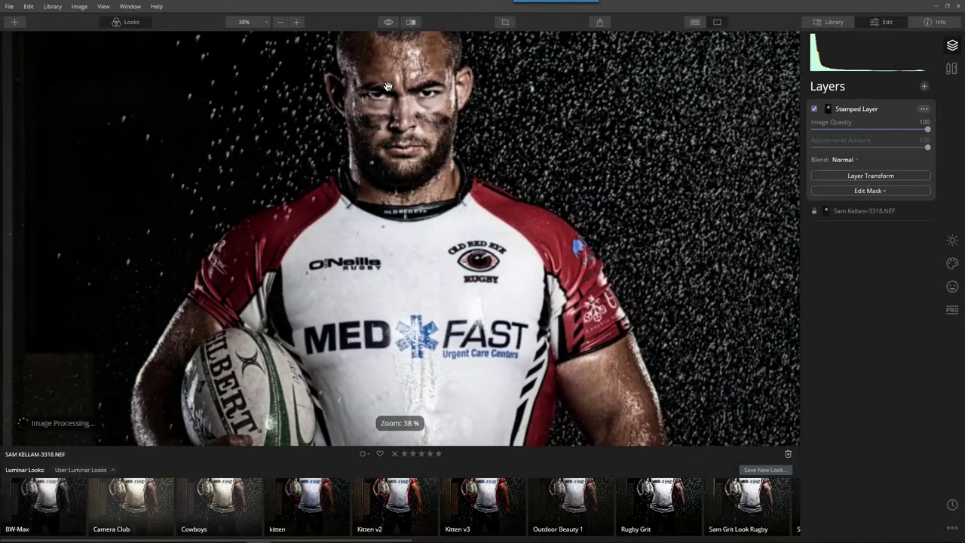
pyautogui.scroll(-3, 230, 146)
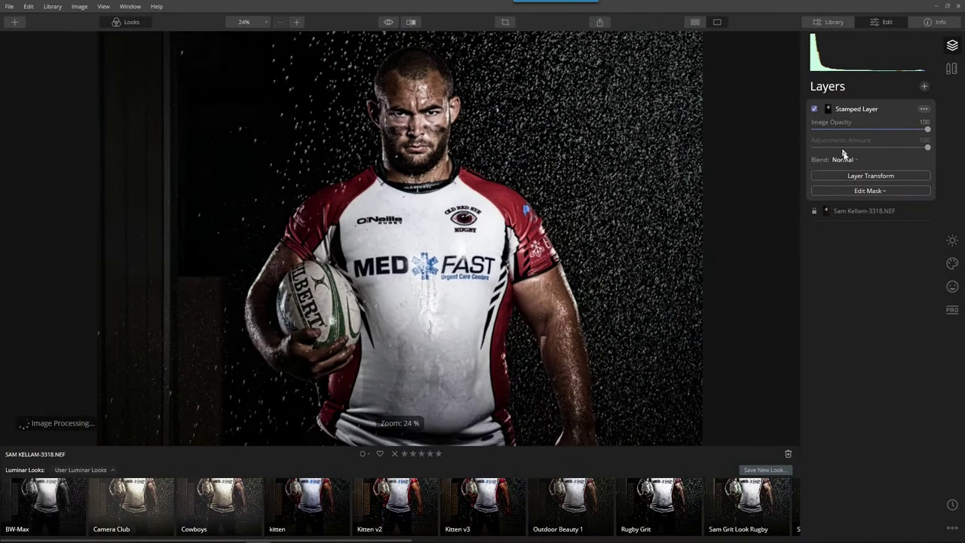
pyautogui.click(872, 179)
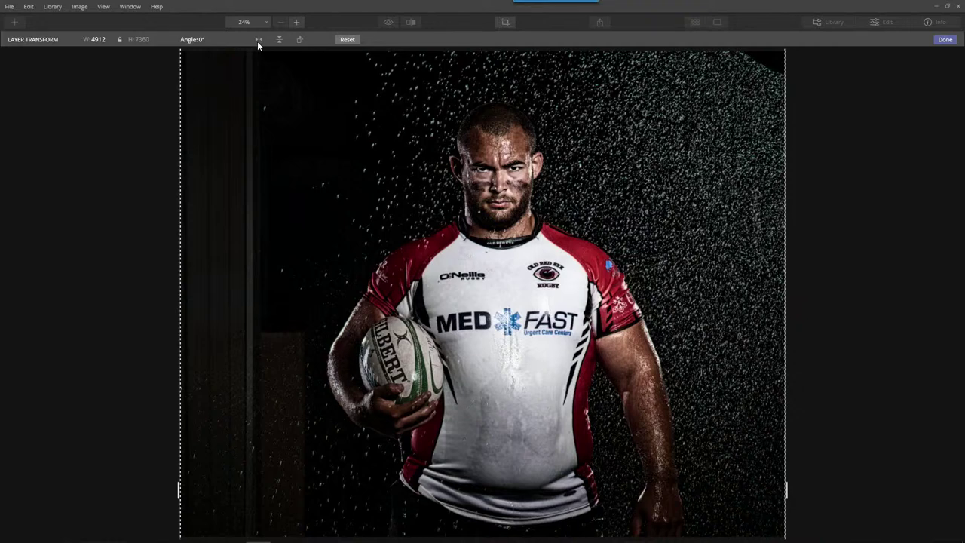
pyautogui.click(258, 40)
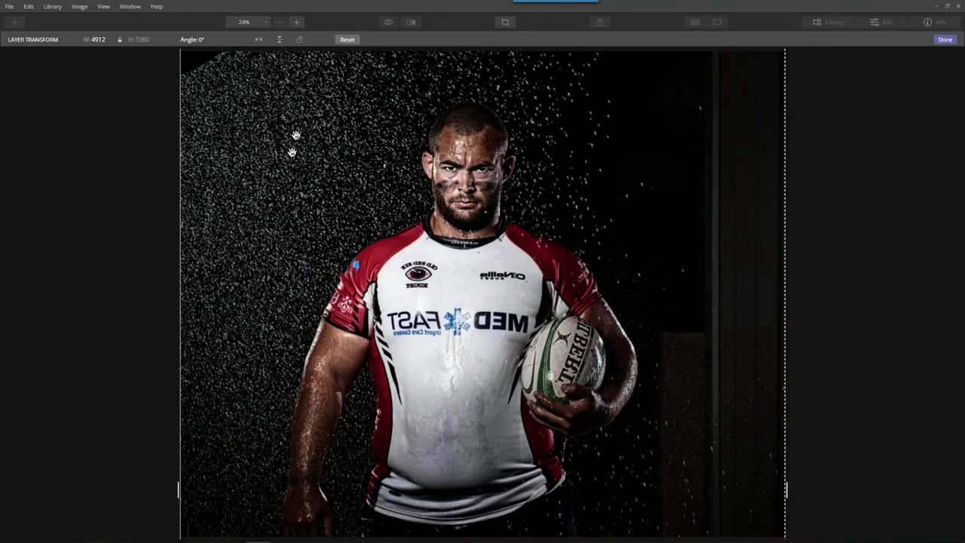
# Enlarge the mirrored layer to 6225 × 8290, shift it right, and apply the transform
pyautogui.hotkey('ctrl', '-')
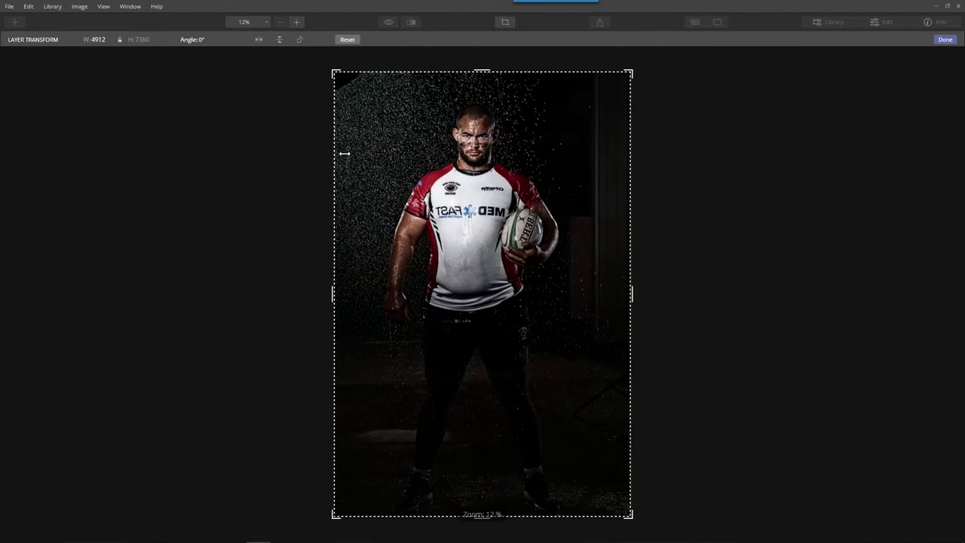
pyautogui.moveTo(331, 68); pyautogui.dragTo(310, 42)
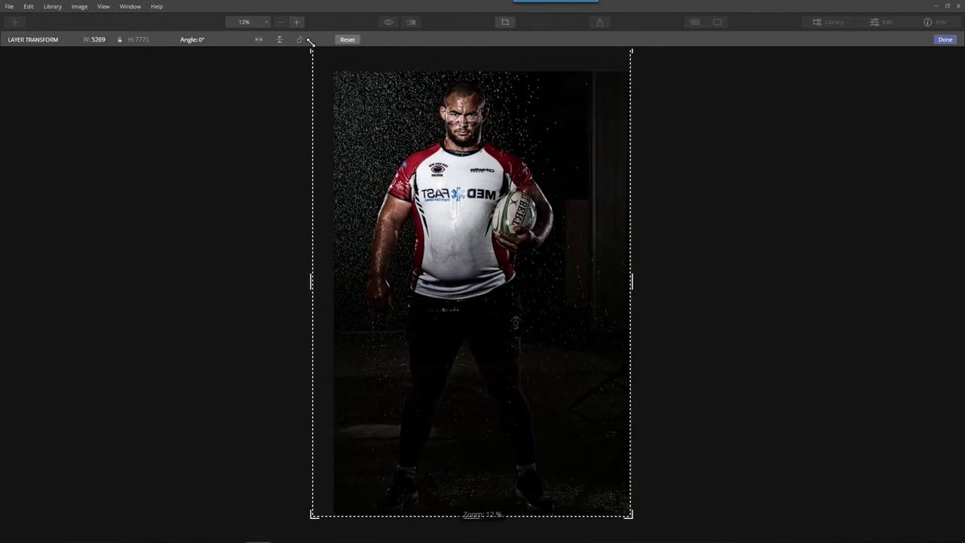
pyautogui.moveTo(493, 192); pyautogui.dragTo(515, 193)
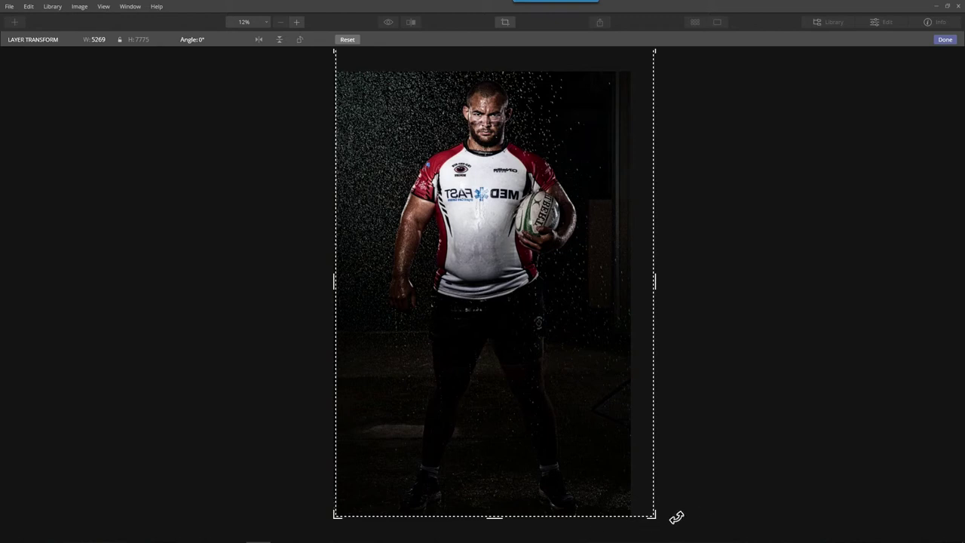
pyautogui.moveTo(661, 524); pyautogui.dragTo(712, 541)
pyautogui.moveTo(429, 280); pyautogui.dragTo(456, 281)
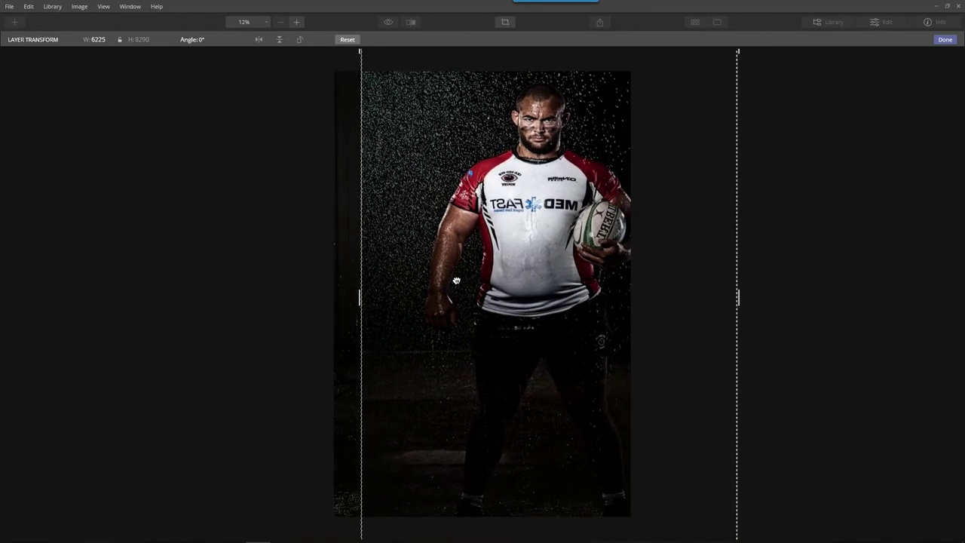
pyautogui.click(943, 40)
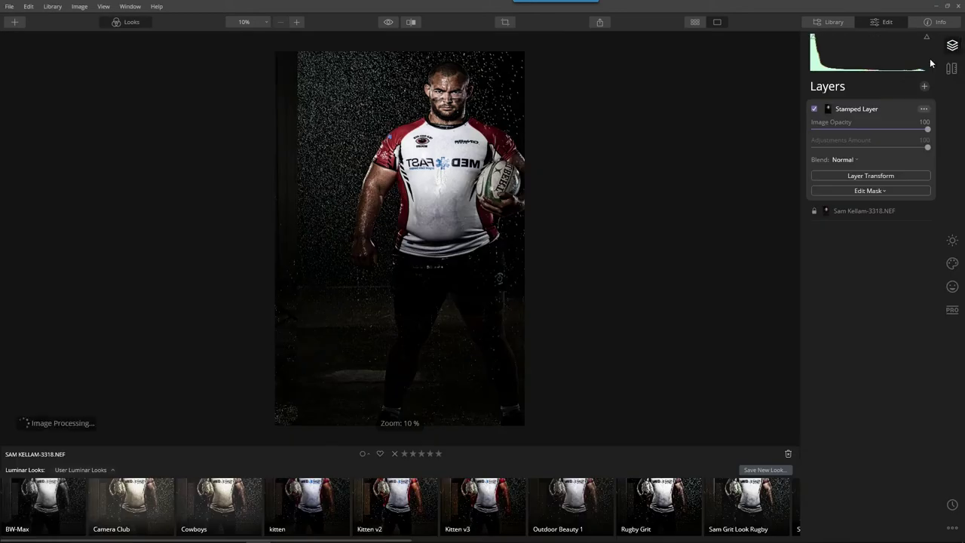
# Start a brush mask on the stamped layer and adjust the brush opacity
pyautogui.click(882, 191)
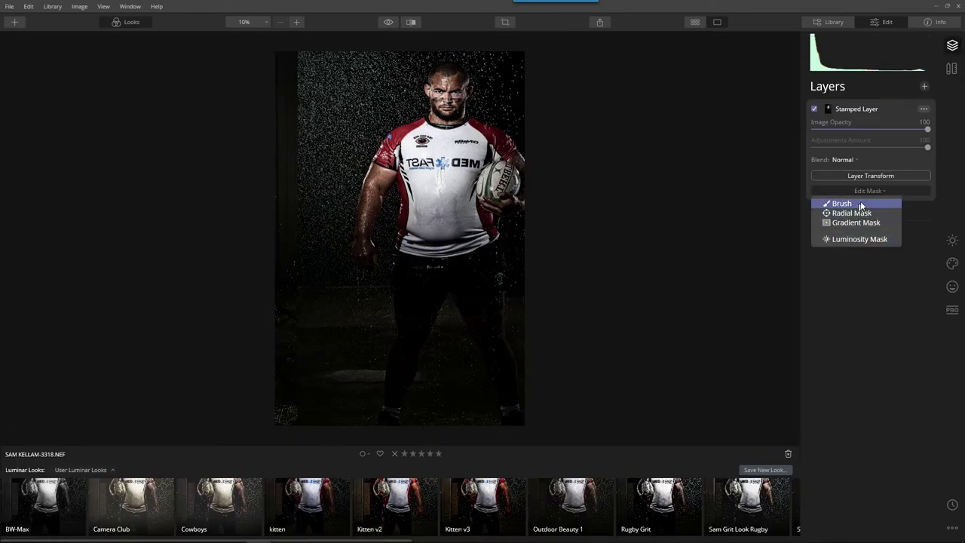
pyautogui.click(856, 204)
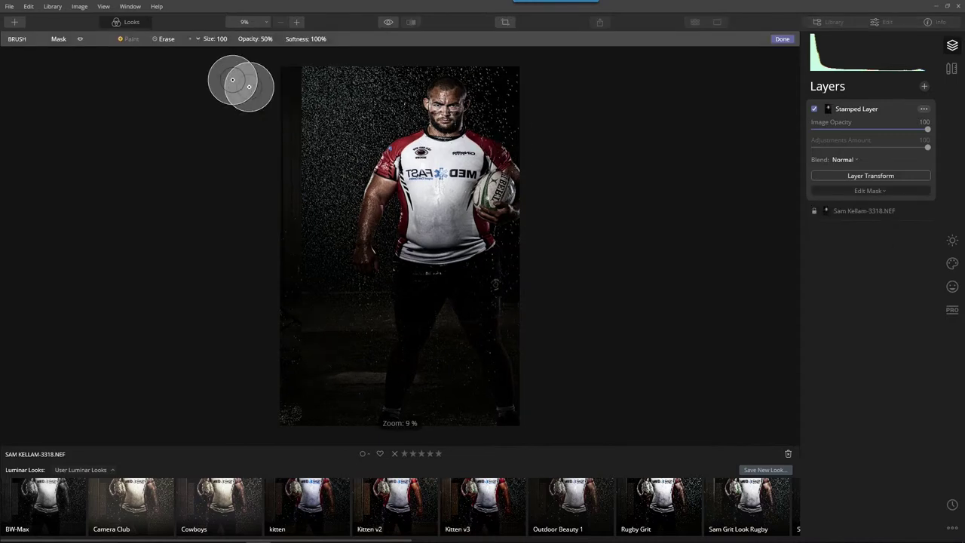
pyautogui.click(263, 41)
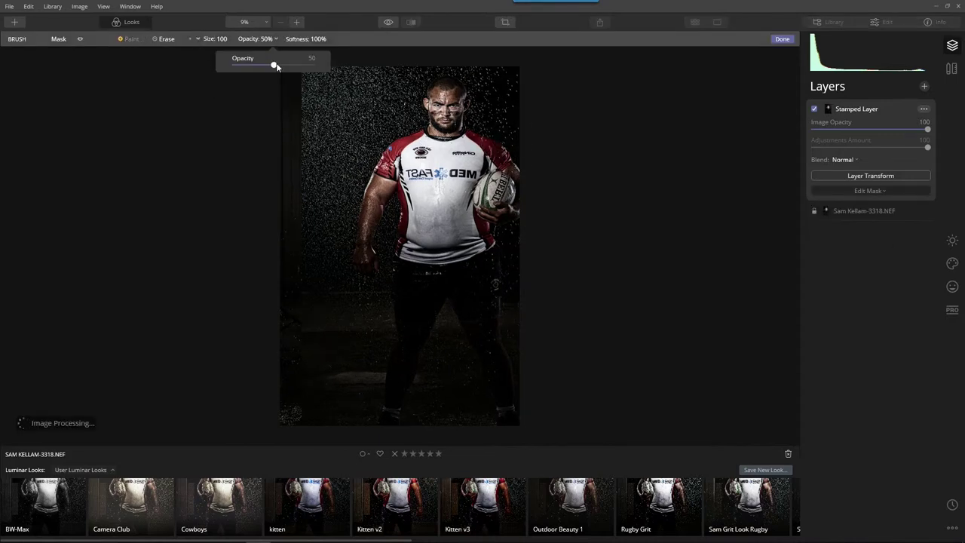